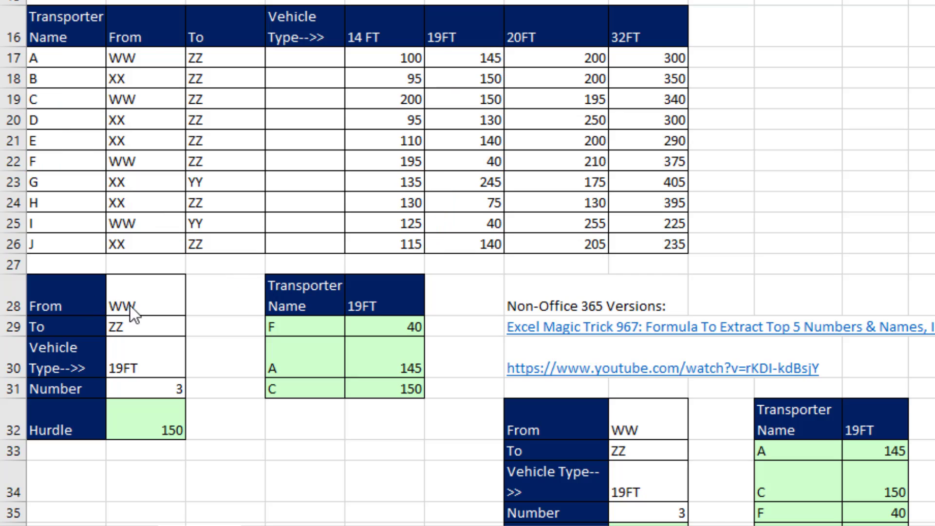
Step: Pick XX from the From cell's dropdown list of locations
left_click(142, 294)
left_click(194, 304)
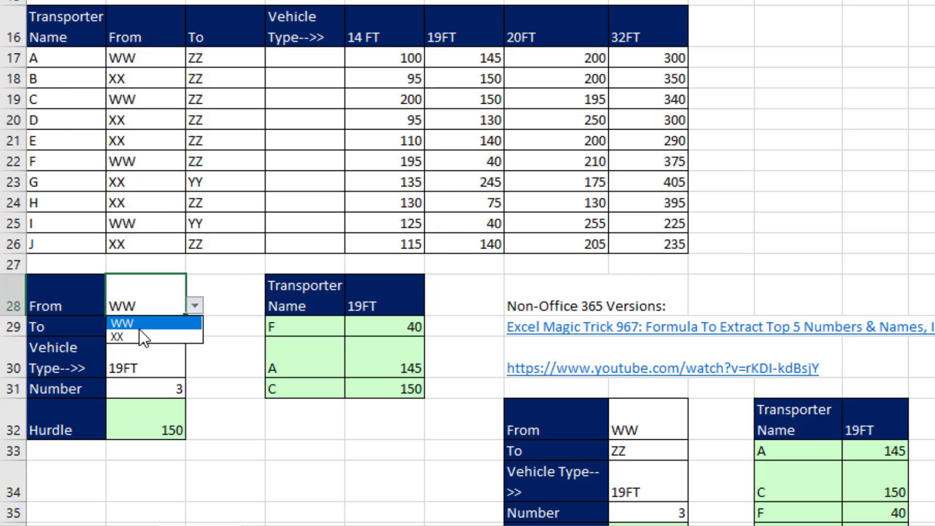
left_click(141, 337)
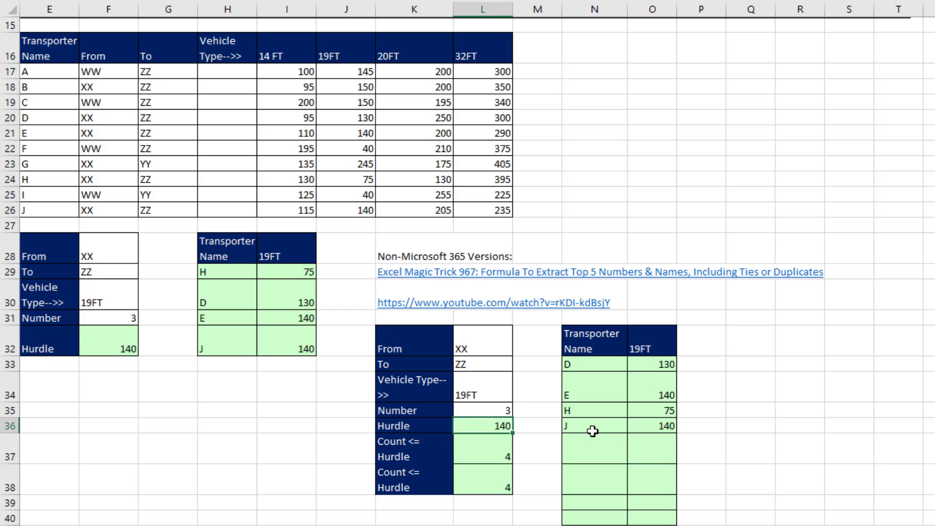
Step: Inspect the hurdle formula in L36, the count formula in L38 and the transporter list formula in N33
double_click(500, 423)
key("Escape")
double_click(495, 471)
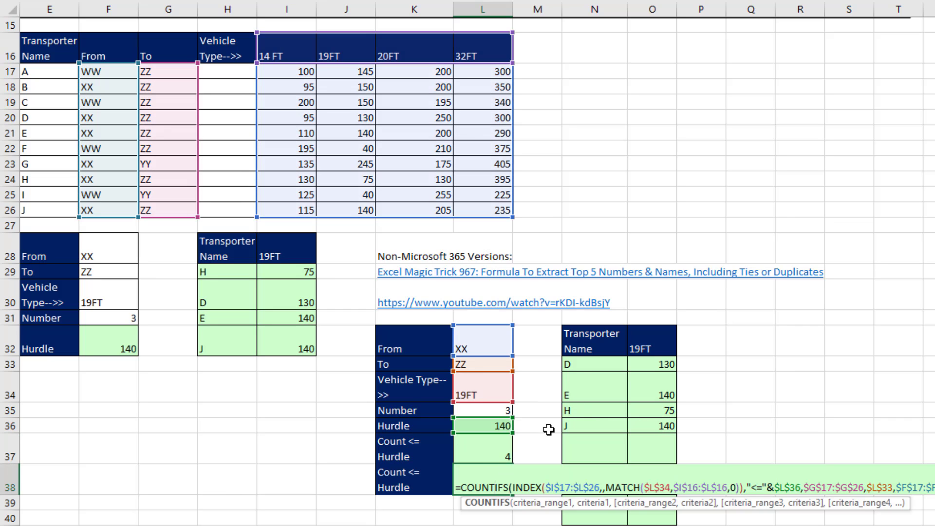
key("Escape")
double_click(586, 365)
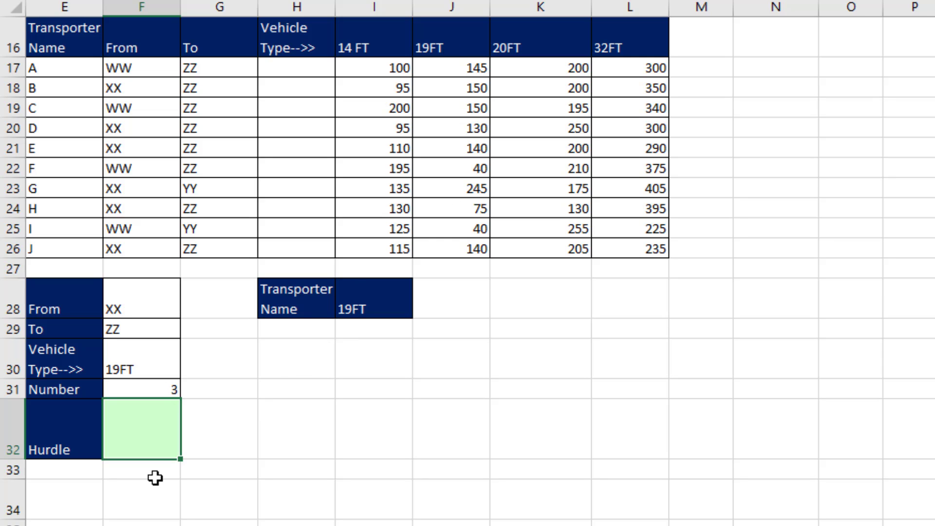
Step: Enter =XLOOKUP(F30,I16:L16,I17:L26) in F32 so it spills the 19FT rate column
type("=xlookup(")
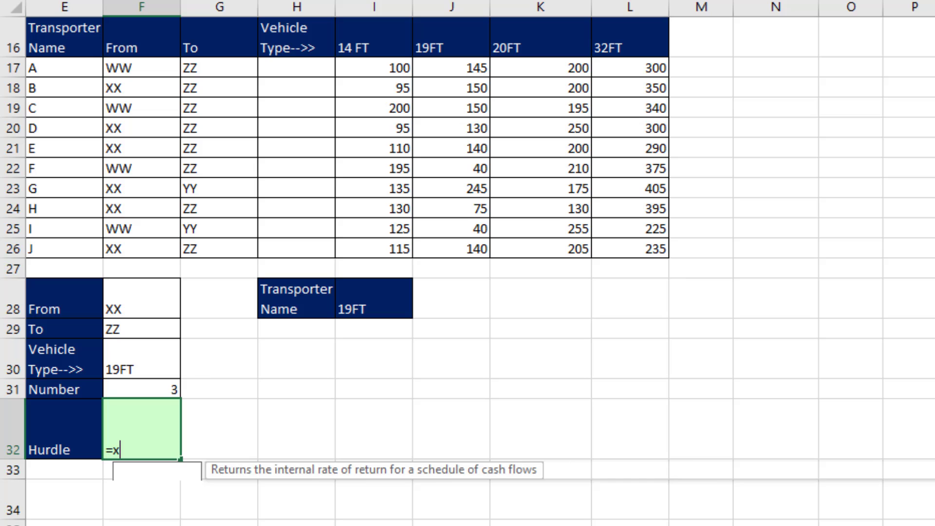
left_click(148, 361)
type(",")
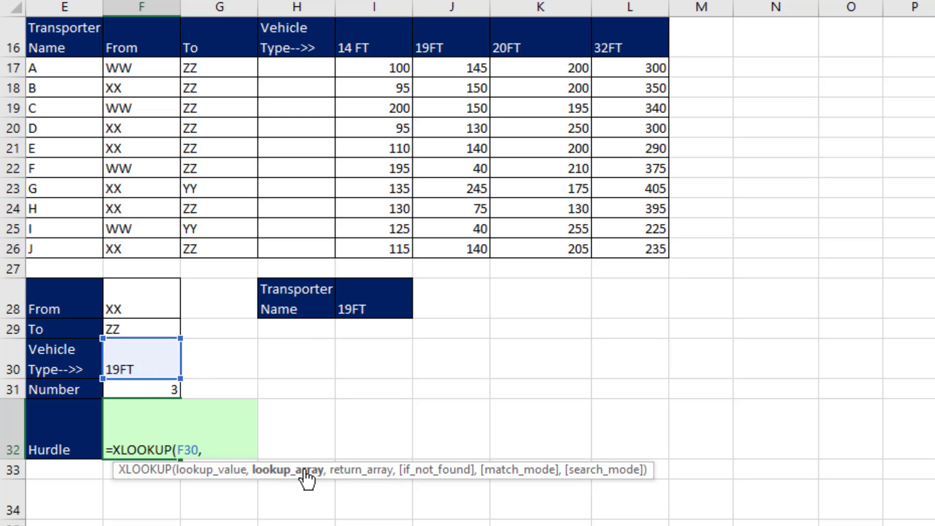
left_click_drag(363, 43, 617, 54)
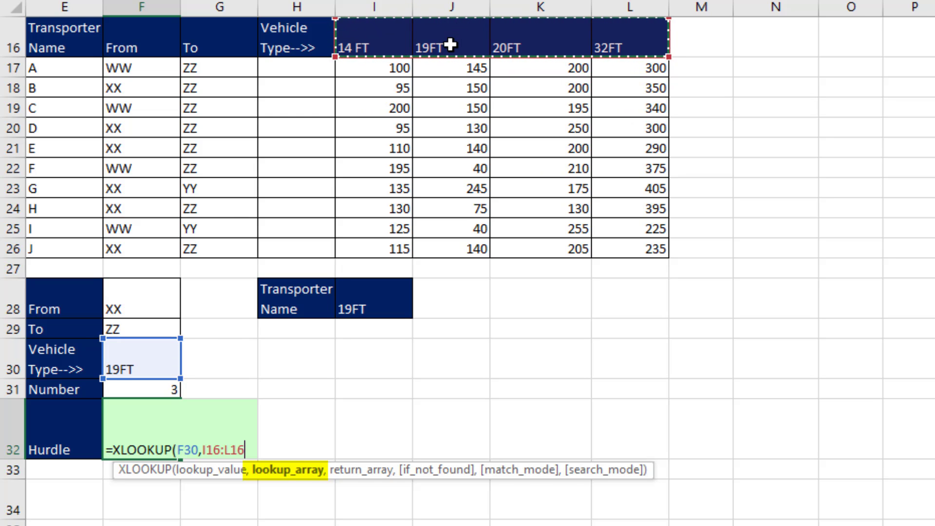
type(",")
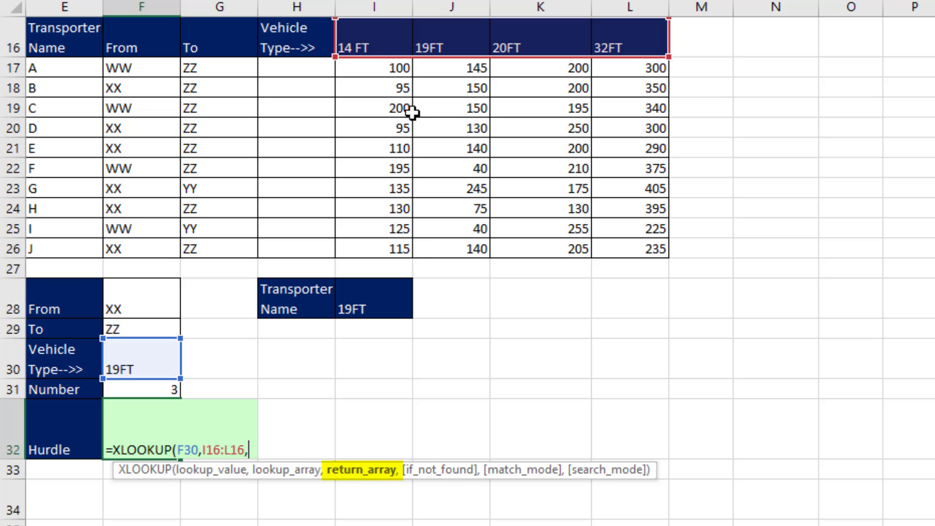
left_click_drag(372, 65, 601, 248)
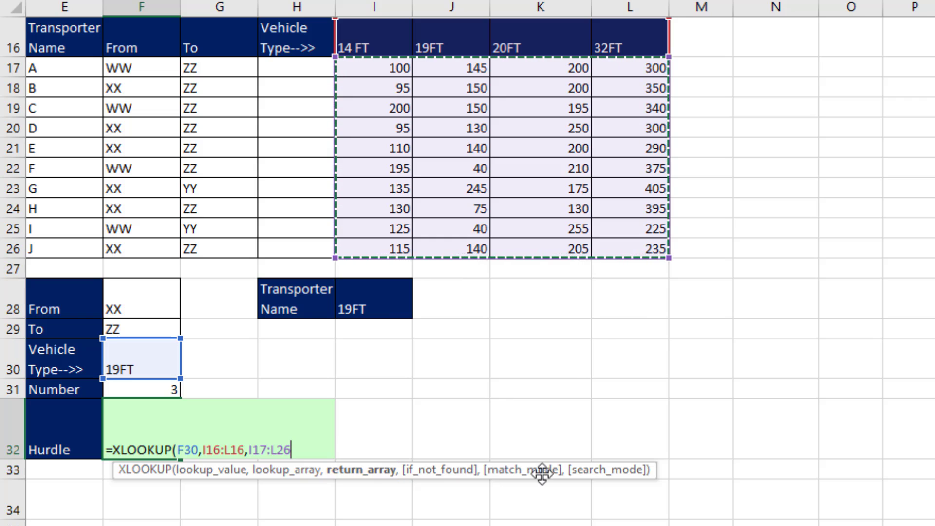
type(")")
key("Return")
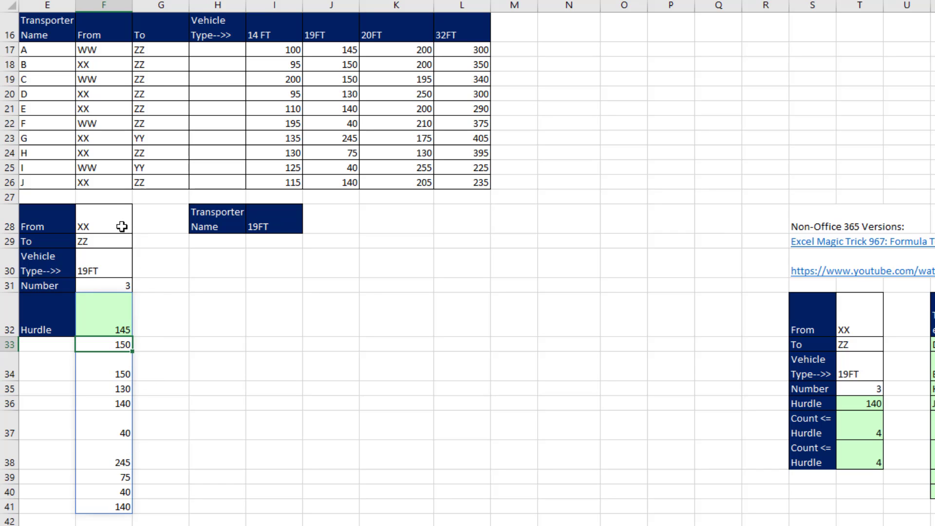
Step: Wrap the F32 lookup in FILTER with the From condition (F17:F26=F28)
double_click(113, 309)
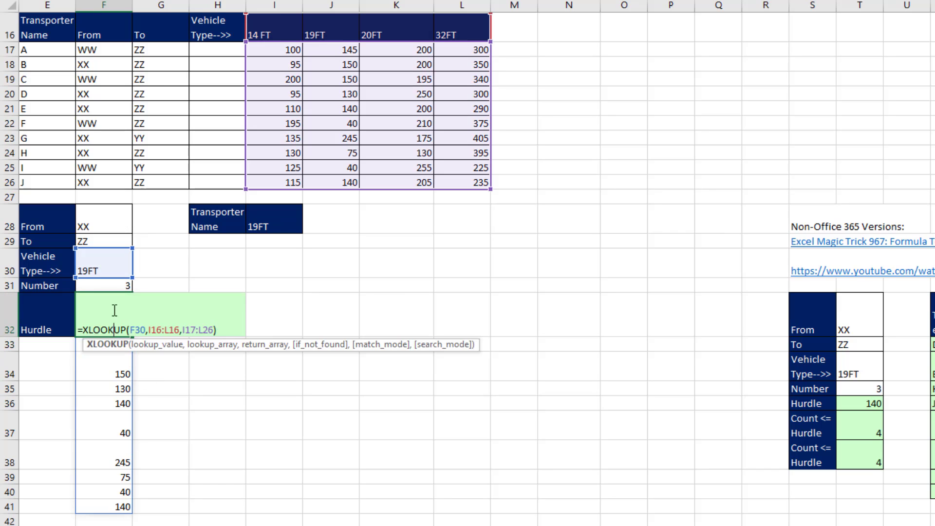
left_click(83, 329)
type("FILTER(")
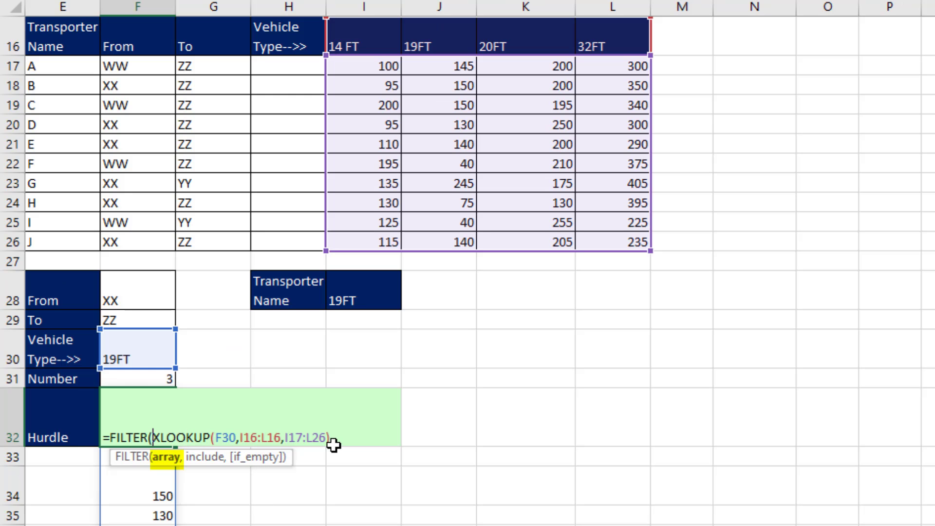
left_click(334, 440)
type(",(")
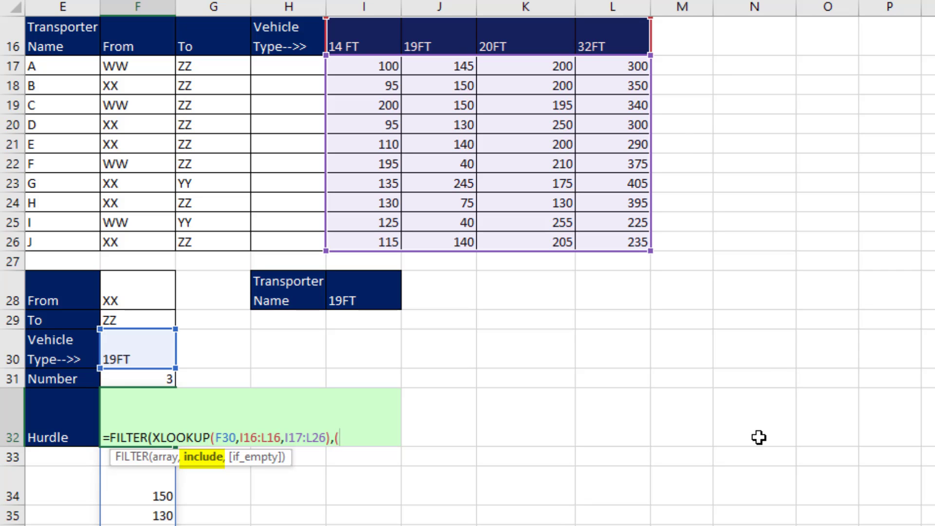
left_click(115, 73)
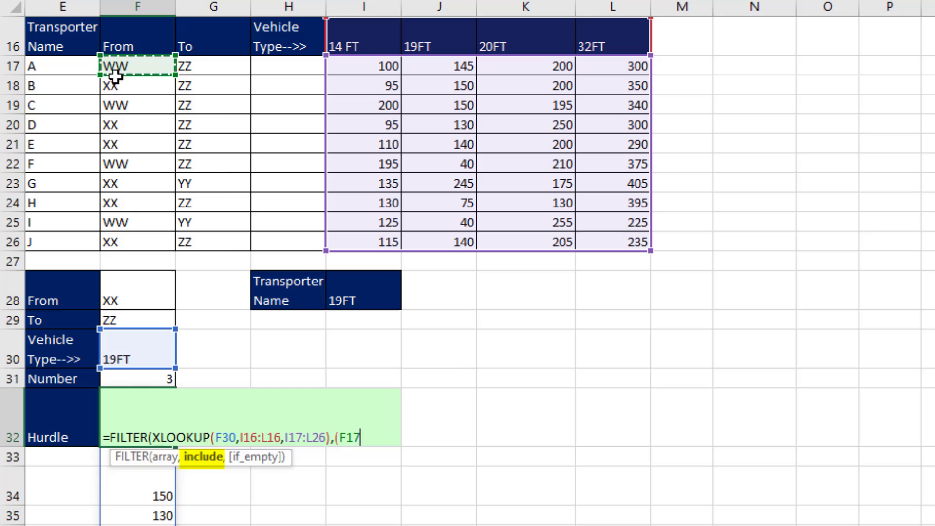
left_click_drag(115, 75, 139, 238)
type("=")
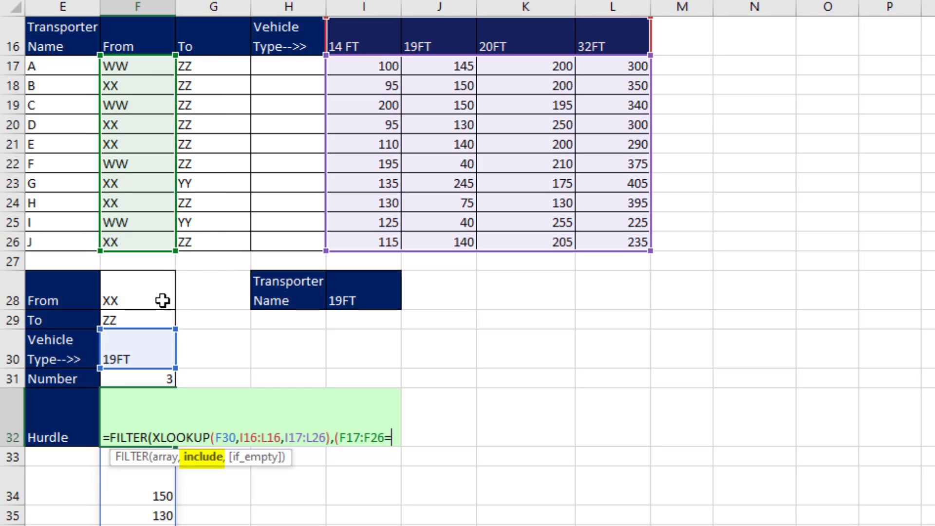
left_click(162, 301)
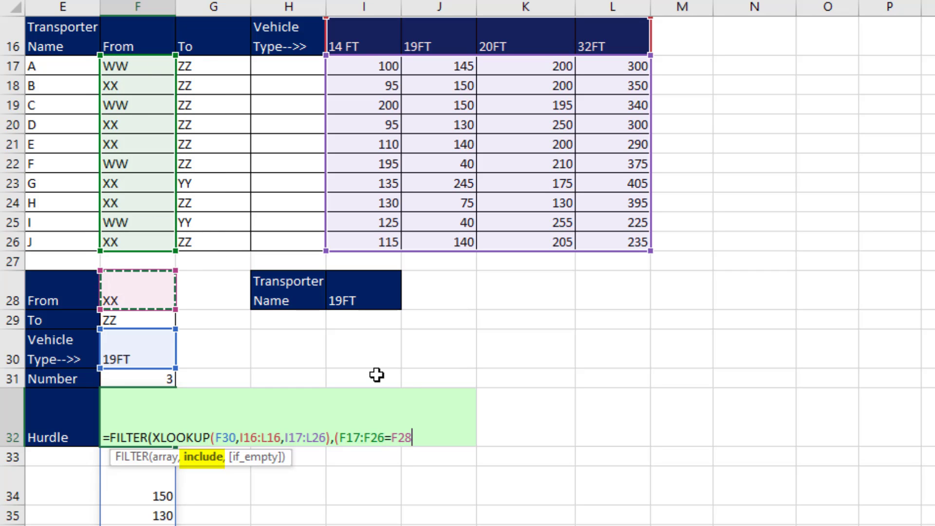
type(")*(")
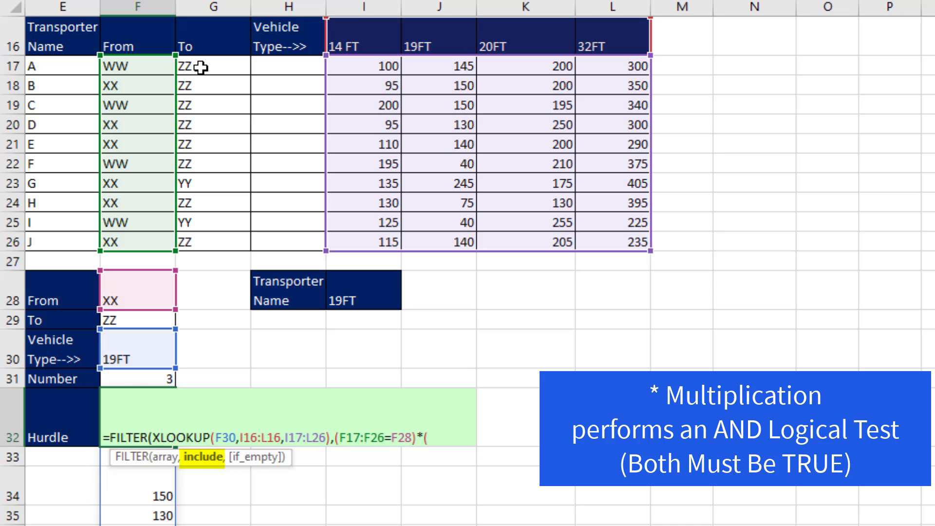
Step: Multiply in the To condition (G17:G26=F29), preview the include array with F9, and commit
left_click_drag(198, 66, 209, 235)
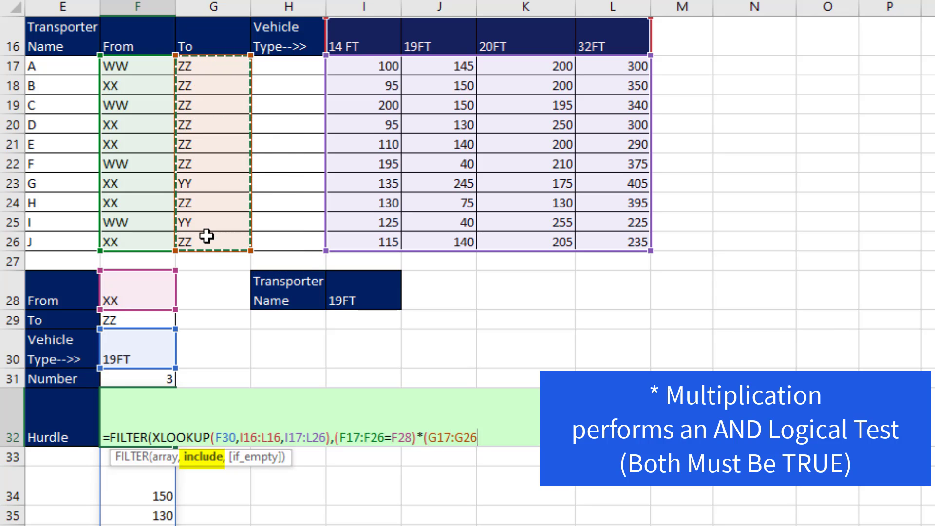
type("=")
left_click(131, 320)
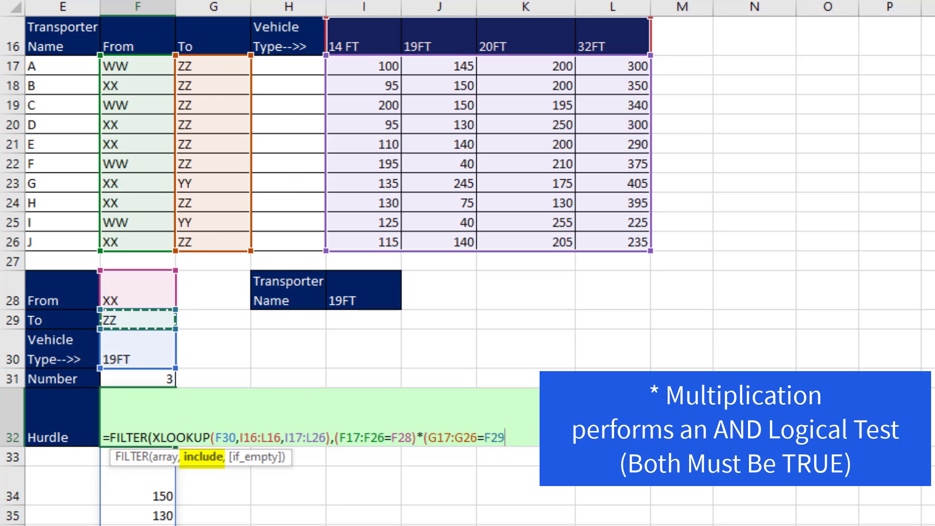
type(")")
left_click(213, 460)
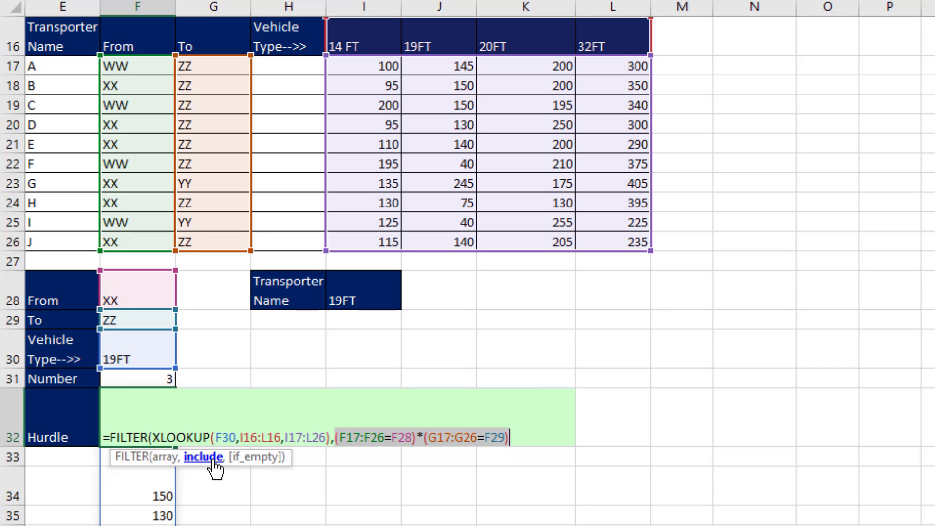
key("F9")
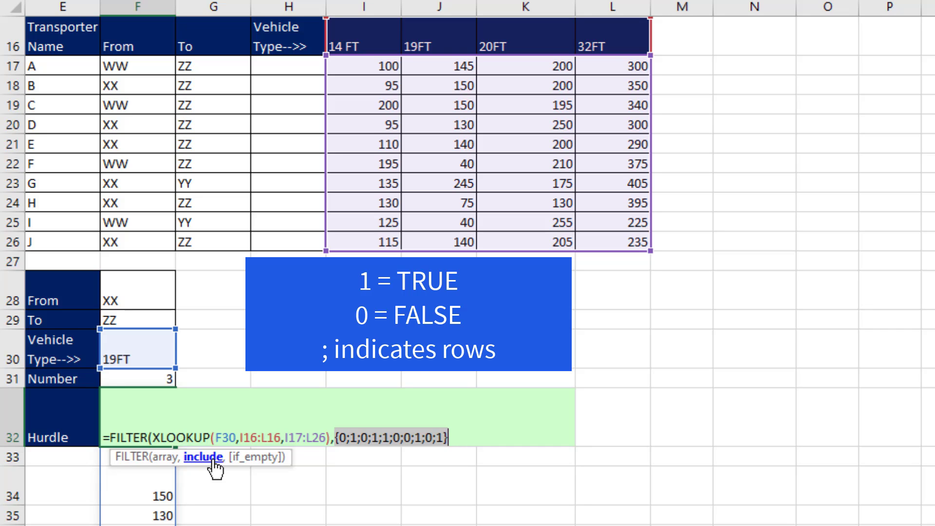
key("ctrl+z")
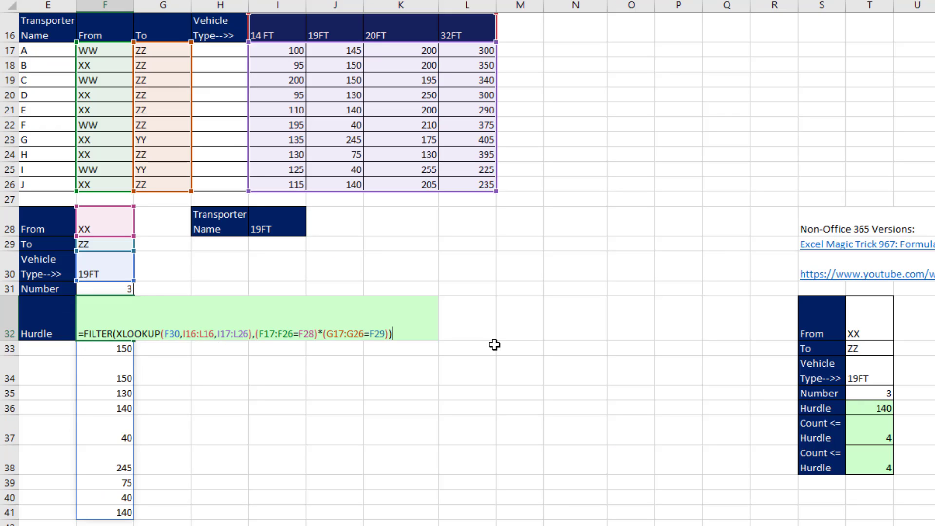
key("Return")
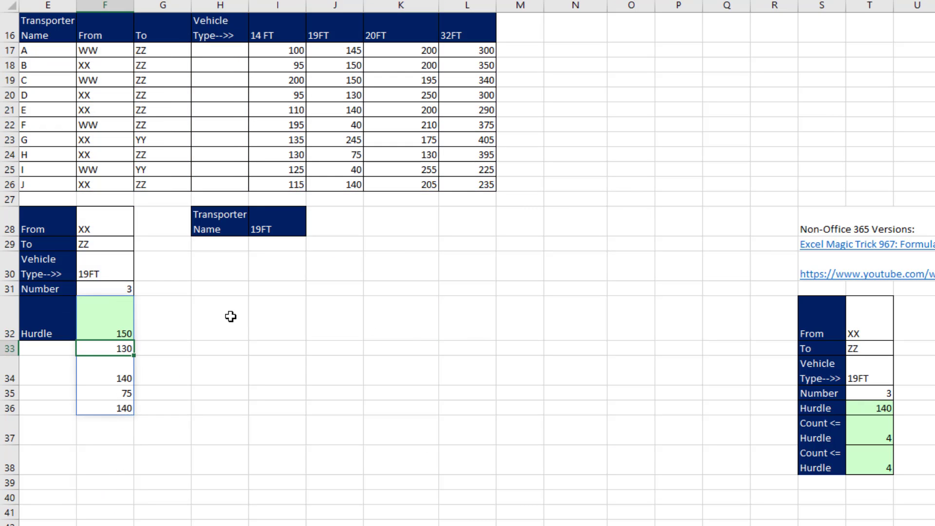
Step: Wrap the F32 filter in SMALL with F31 as k, returning 140
double_click(118, 325)
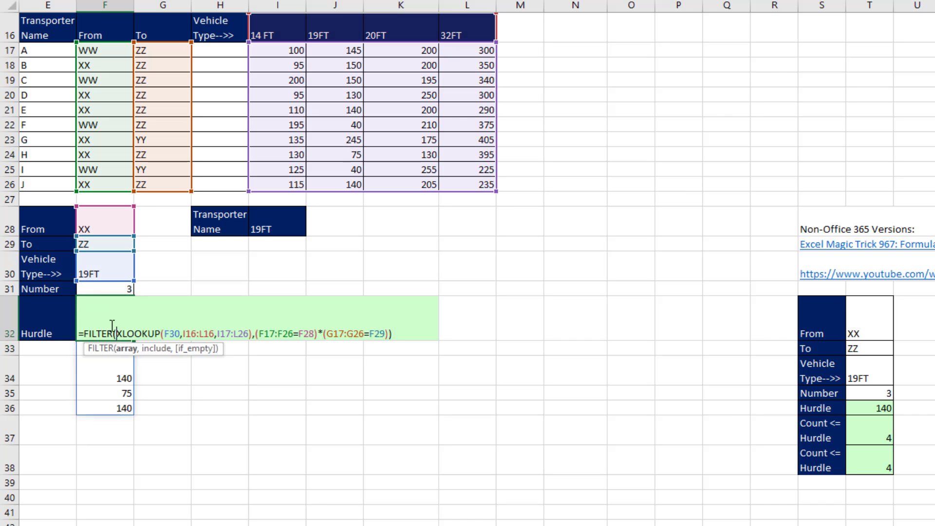
type("SMALL(")
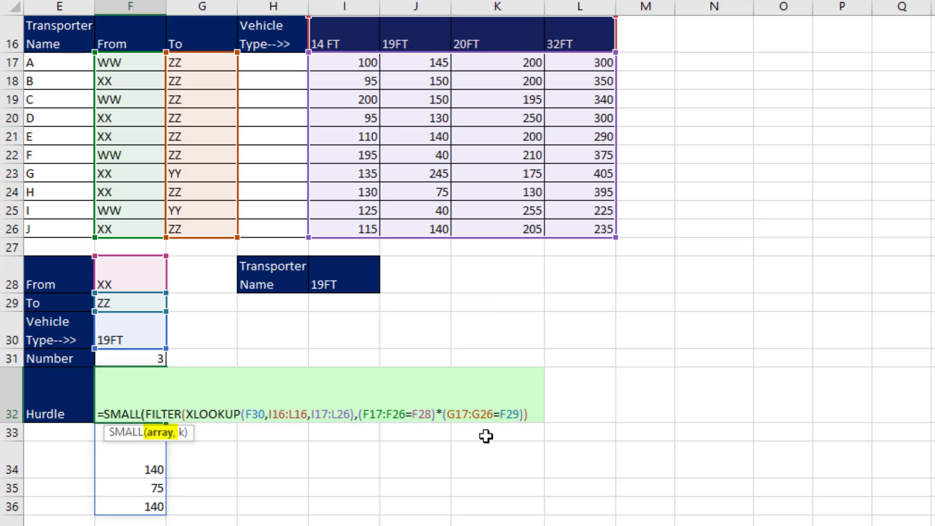
left_click(545, 415)
type(",")
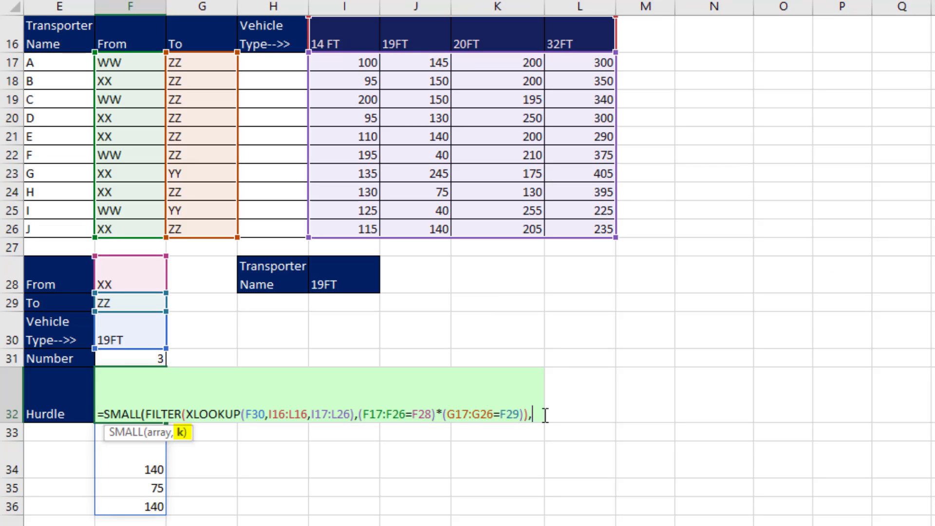
left_click(134, 359)
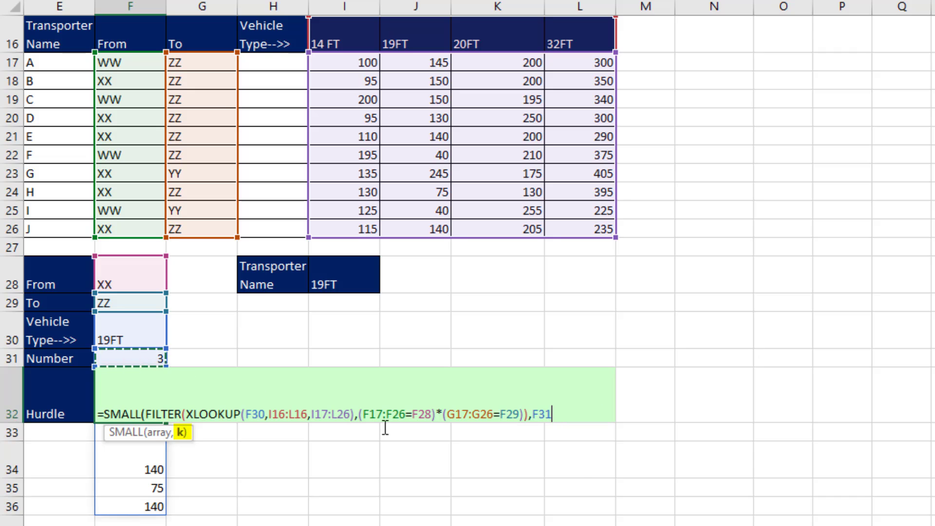
type(")")
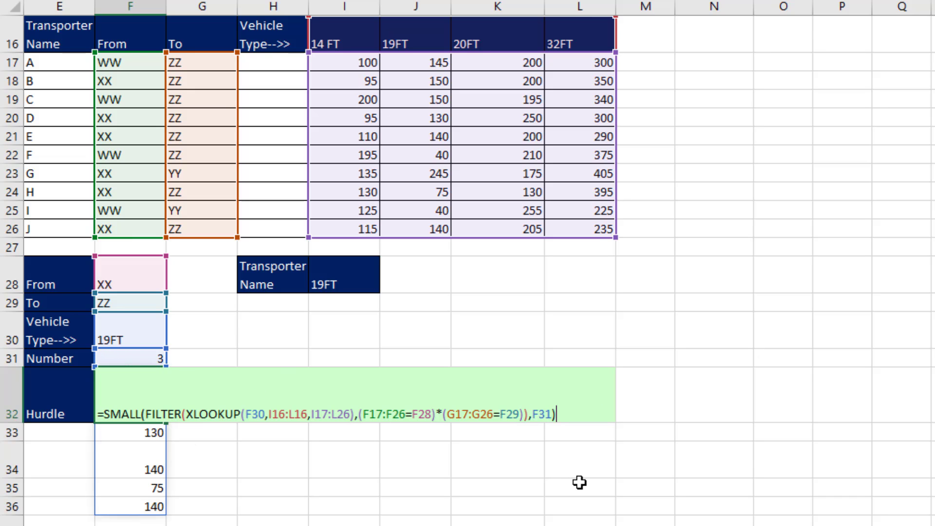
key("Return")
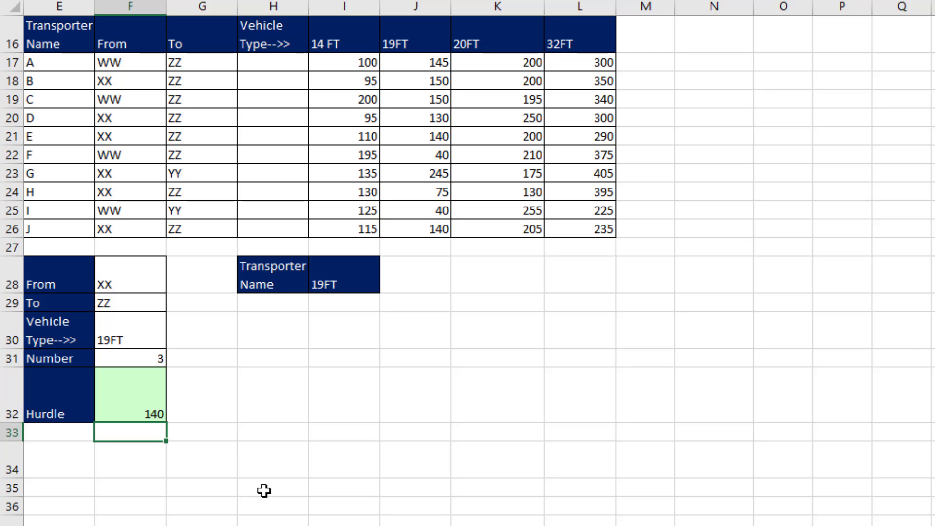
Step: Copy the XLOOKUP and route-criteria part of the F32 Hurdle formula
left_click(288, 304)
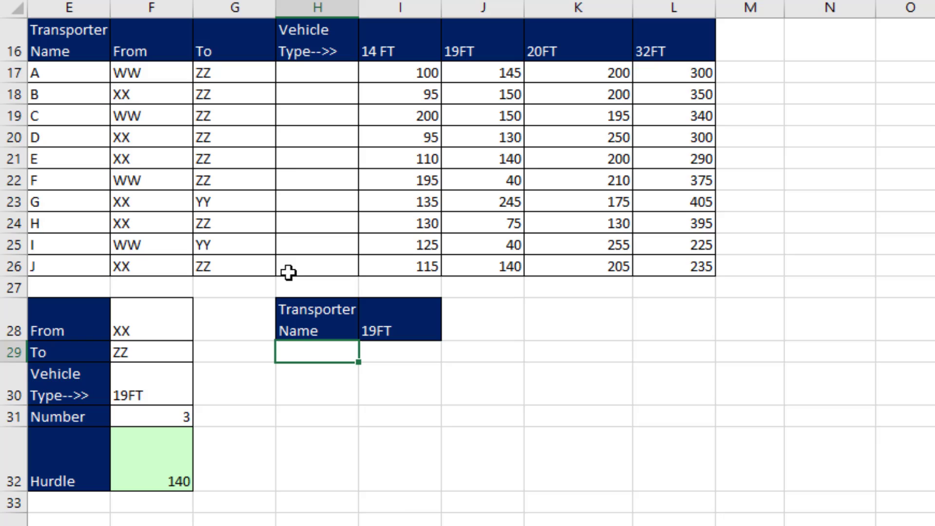
scroll(355, 451, "up", 1)
double_click(156, 458)
left_click(219, 482)
left_click_drag(219, 483, 616, 485)
key("ctrl+c")
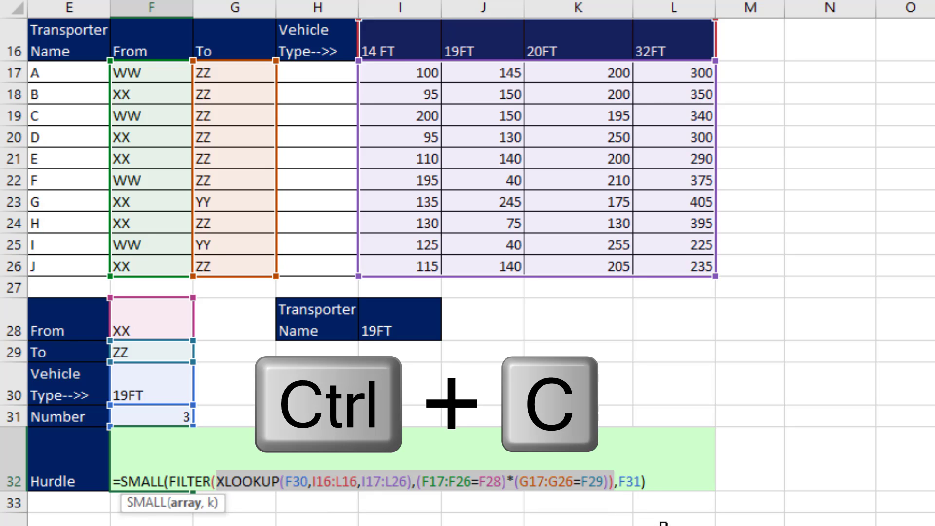
key("Escape")
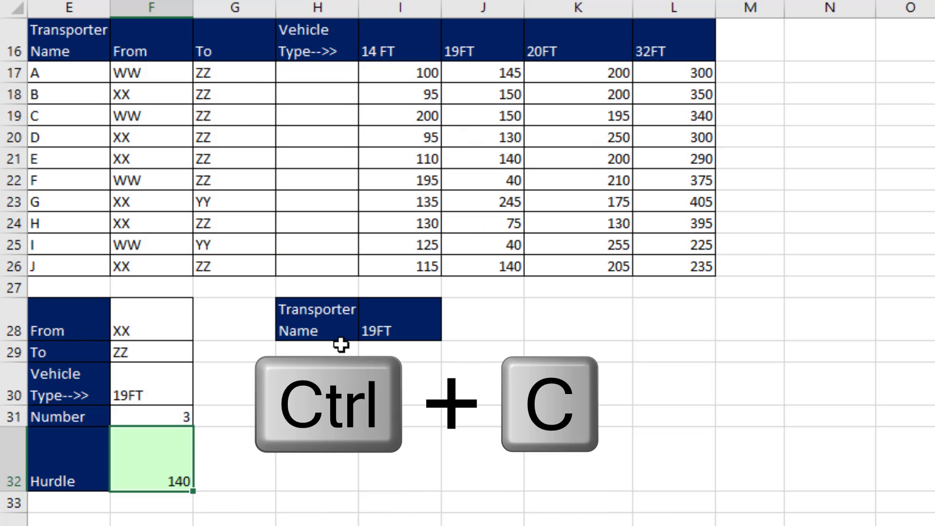
Step: In H29, paste the copied expression and wrap the lookup as (…)<=F32
left_click(336, 352)
type("=")
key("ctrl+v")
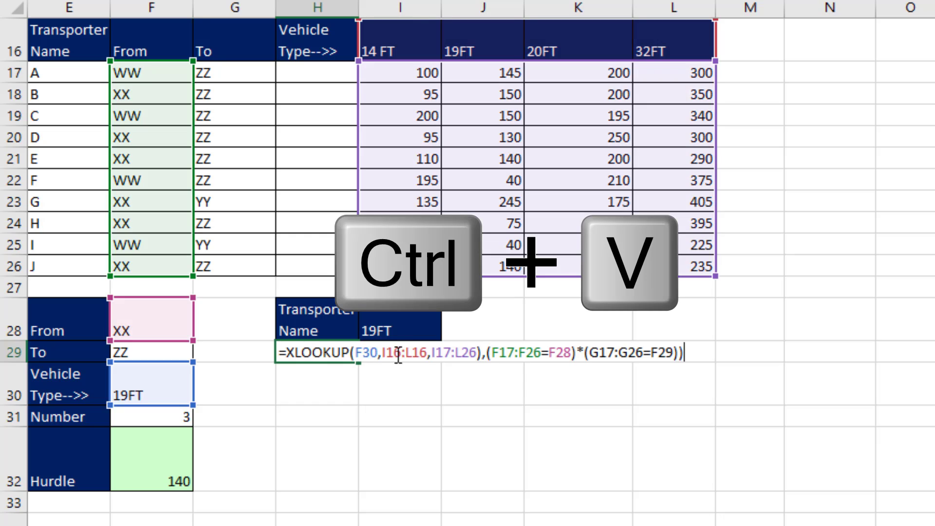
left_click(286, 351)
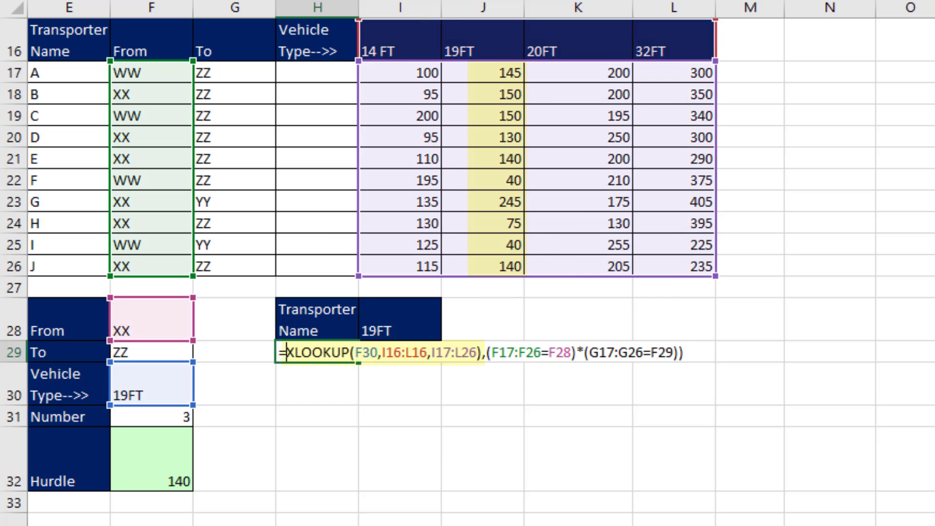
type("(")
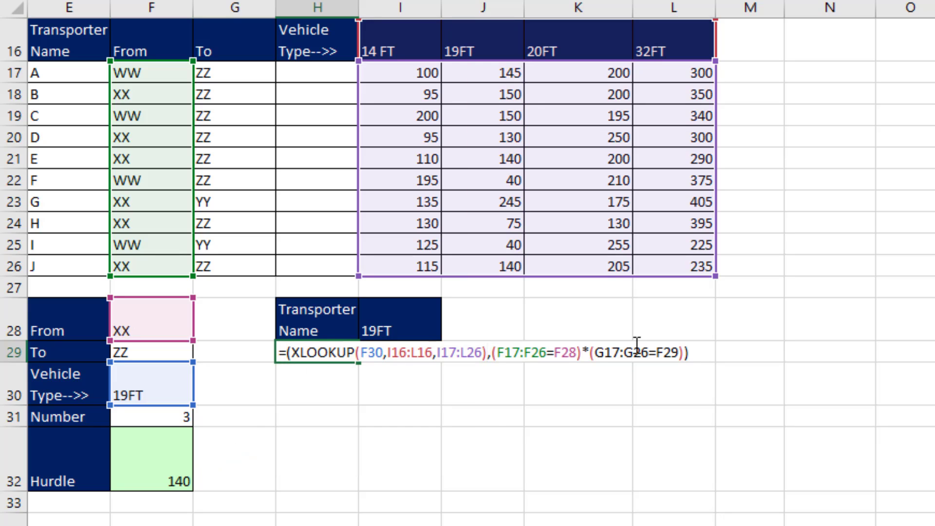
left_click(486, 352)
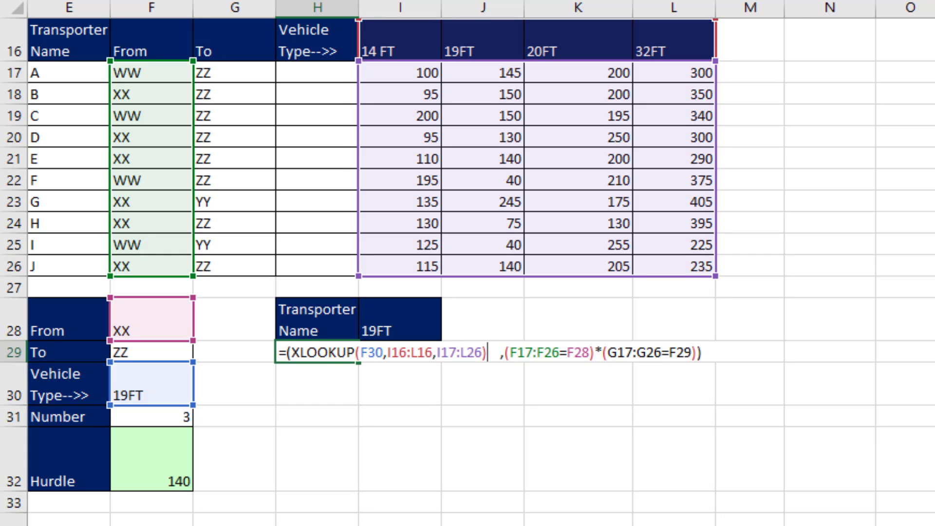
type("<=")
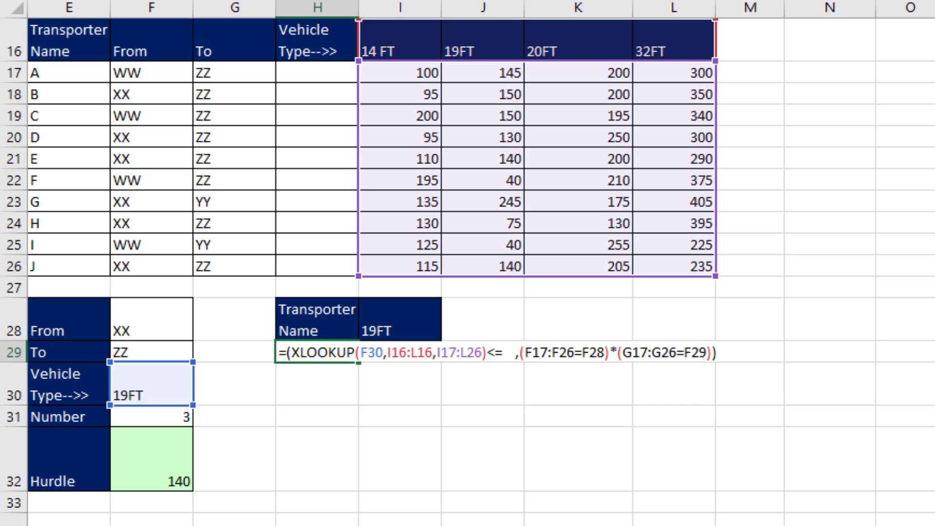
left_click(150, 457)
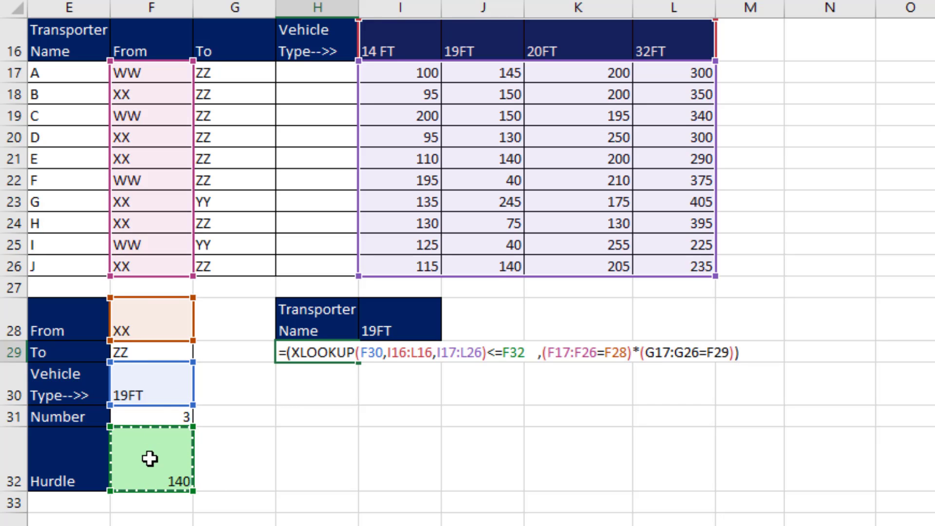
type(")")
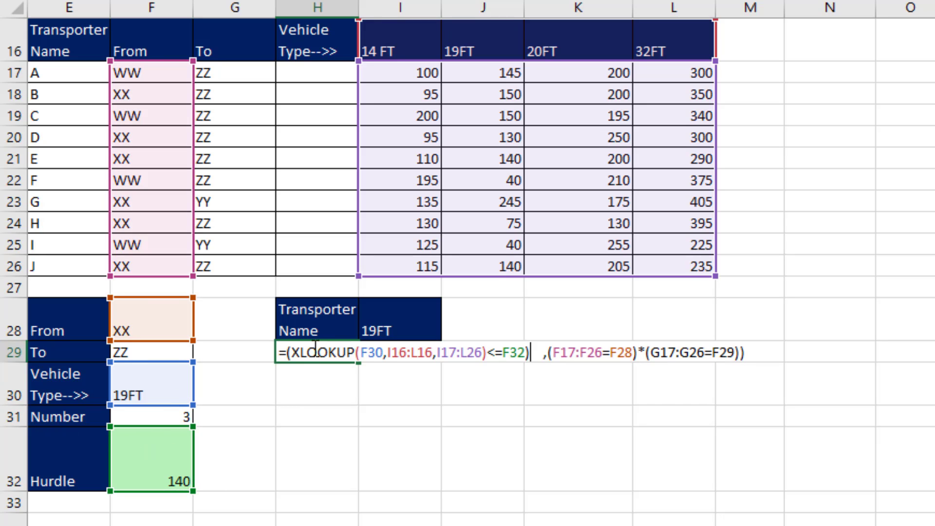
Step: Preview the cost-versus-hurdle test with F9, then join the route conditions with *
left_click_drag(286, 351, 532, 348)
key("F9")
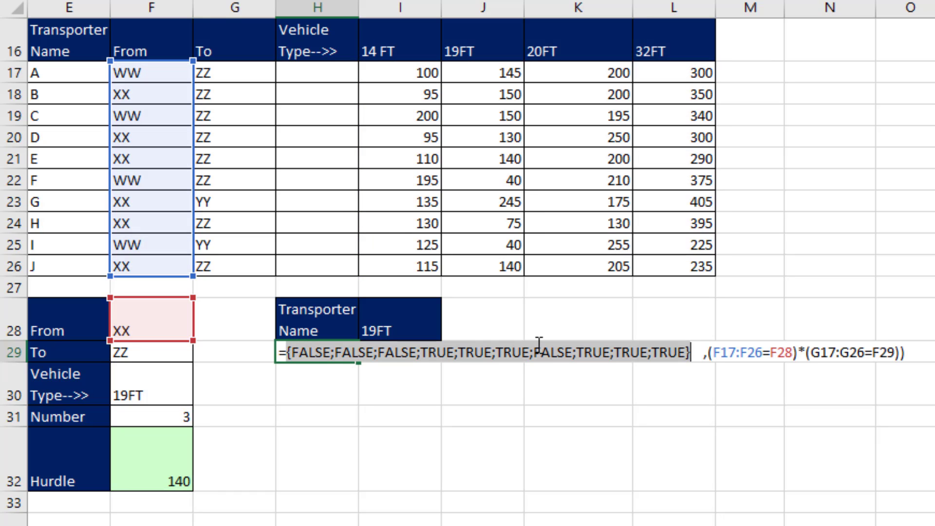
key("ctrl+z")
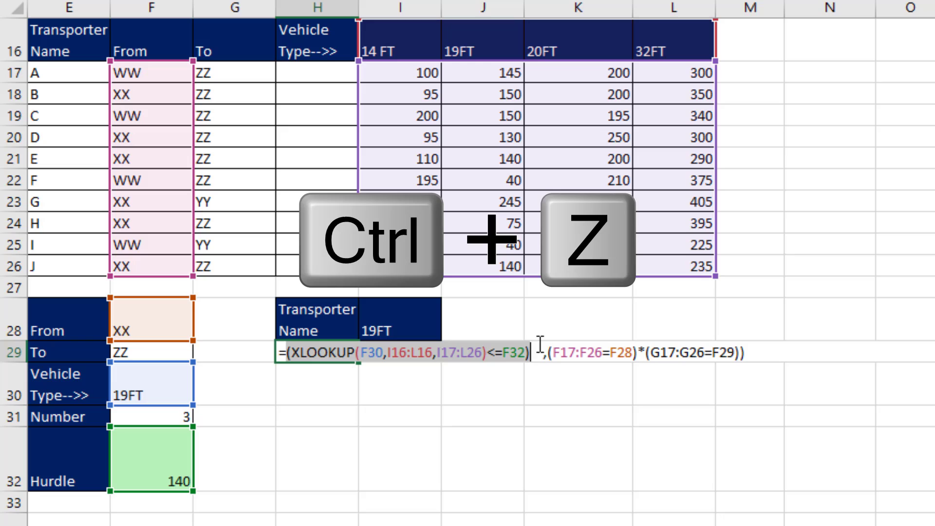
key("Right")
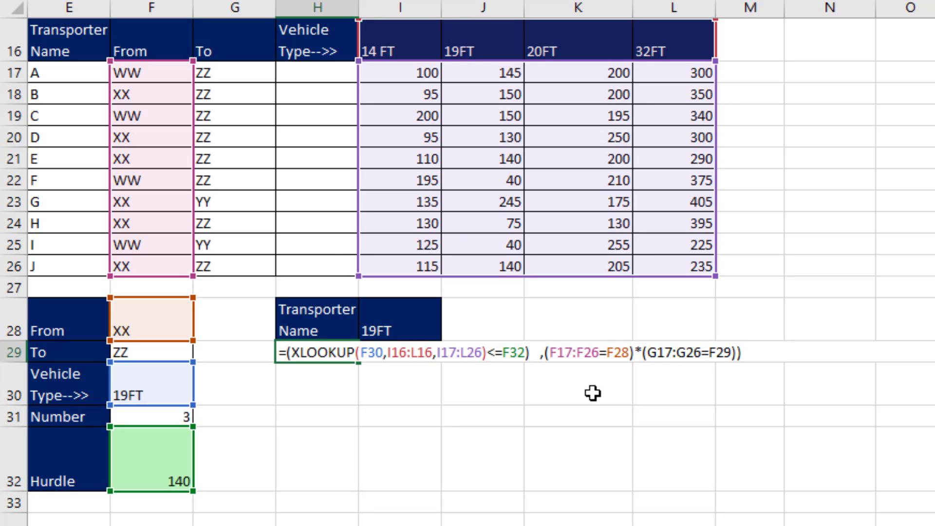
type("*")
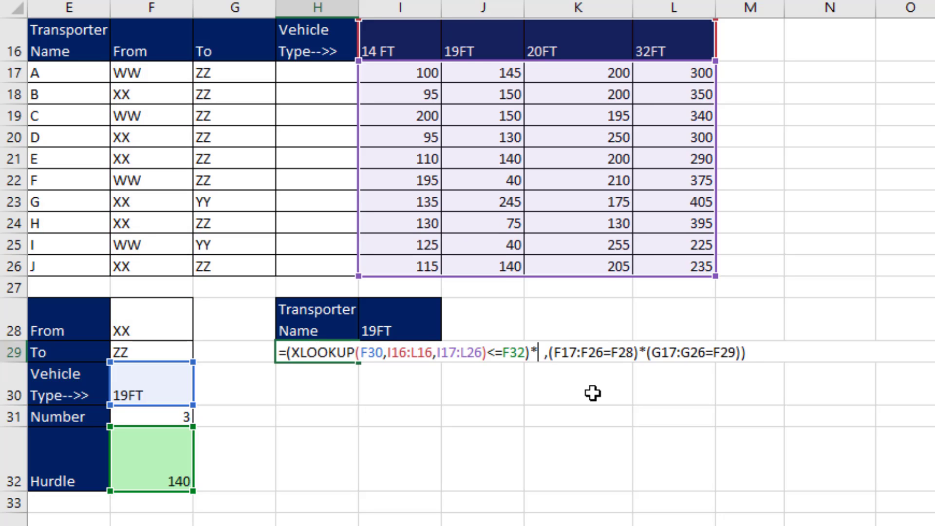
key("Delete")
key("Delete")
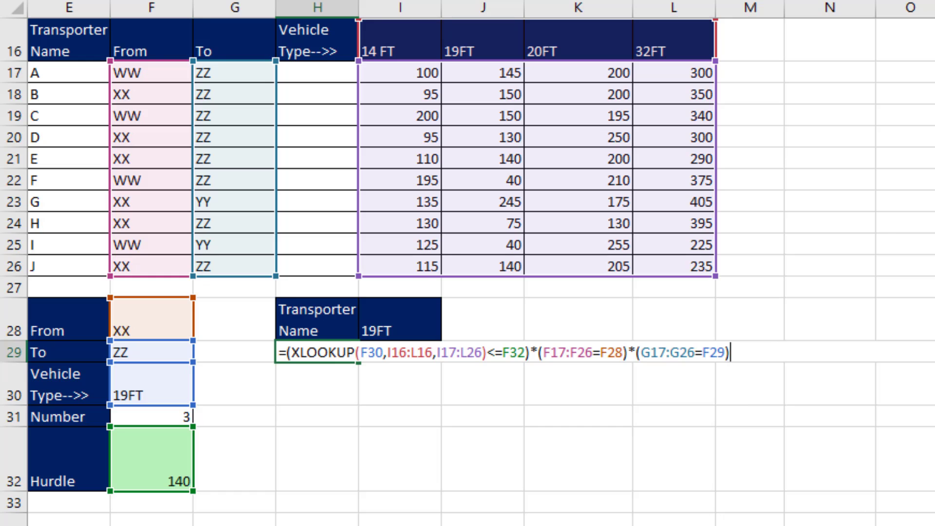
Step: Preview the H29 array, then commit it so flags 0,0,0,1,1,0,0,1,0,1 spill down
key("F9")
key("F9")
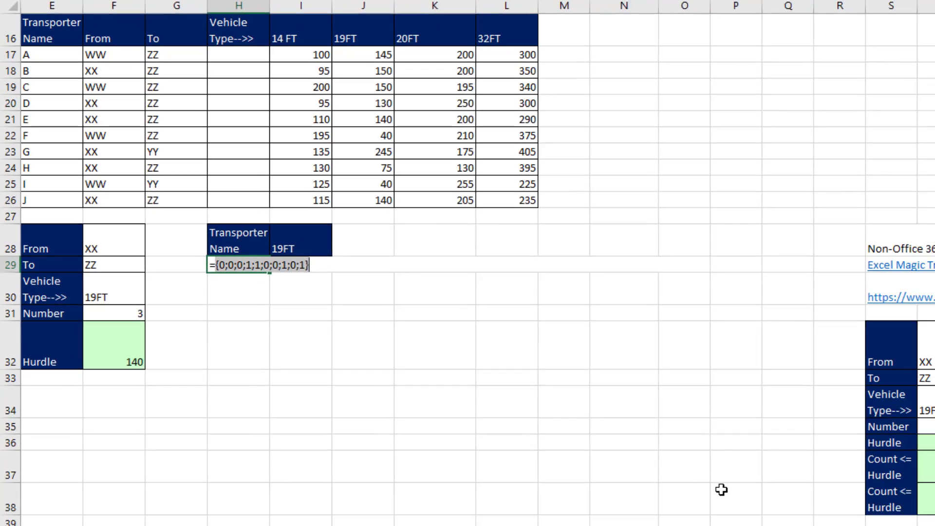
key("ctrl+z")
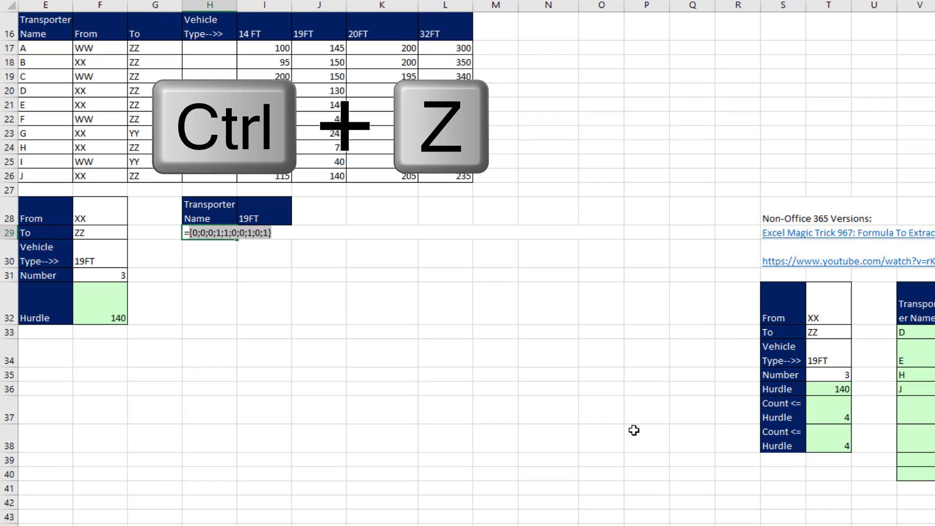
key("Return")
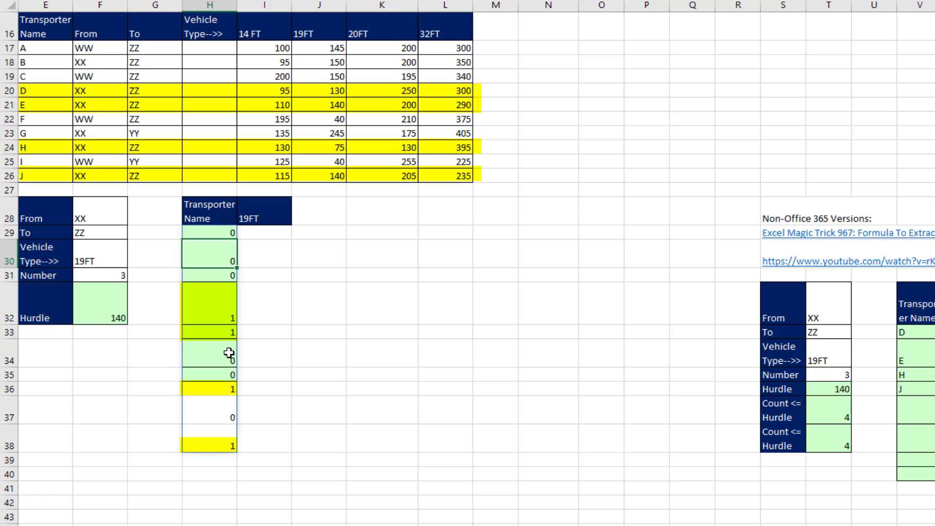
left_click(217, 233)
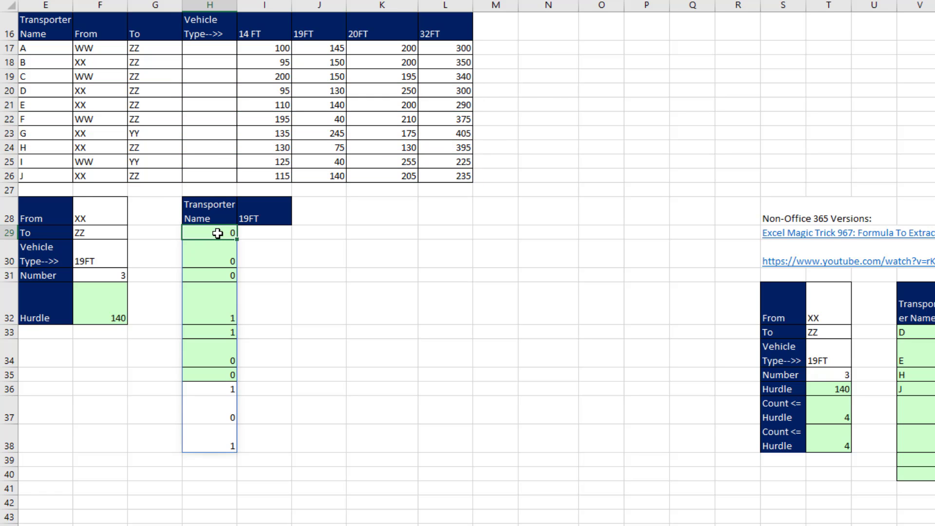
Step: Wrap the H29 flags in FILTER over E17:L26 to list rows for transporters D, E, H and J
key("F2")
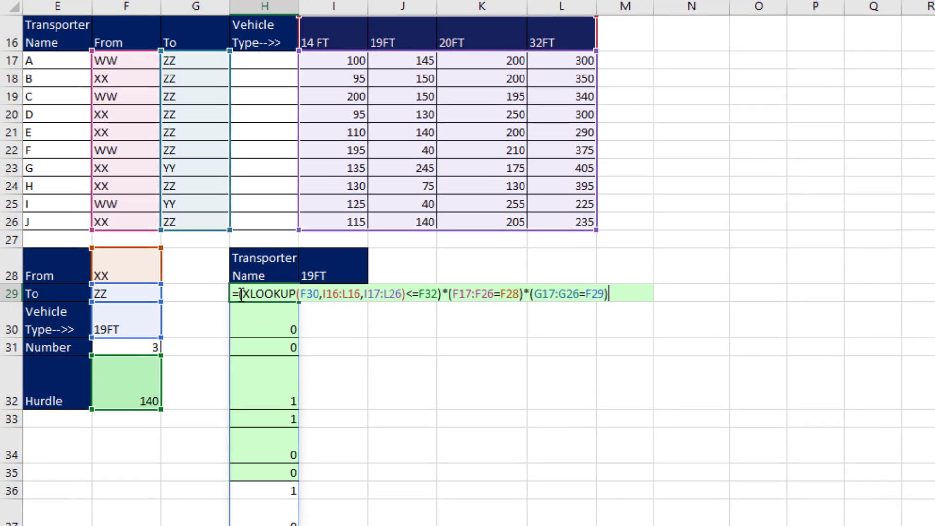
left_click(240, 293)
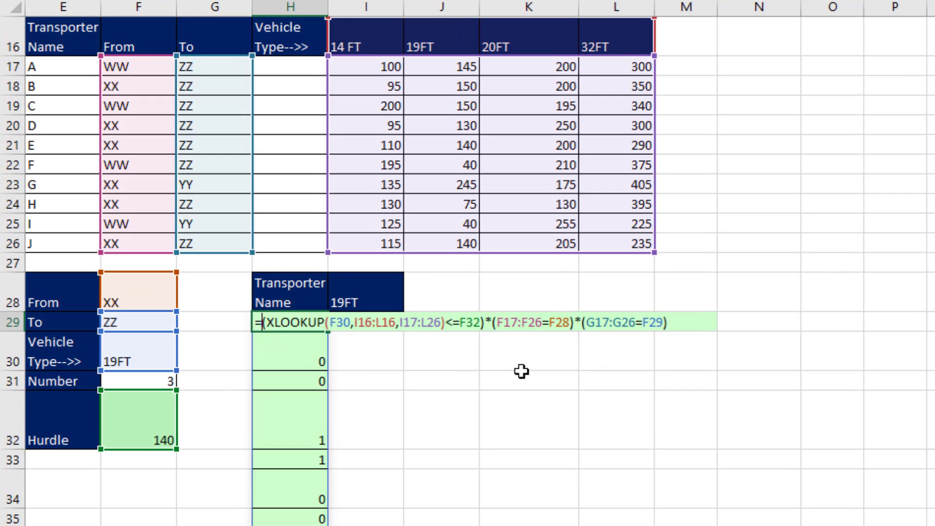
type("fil")
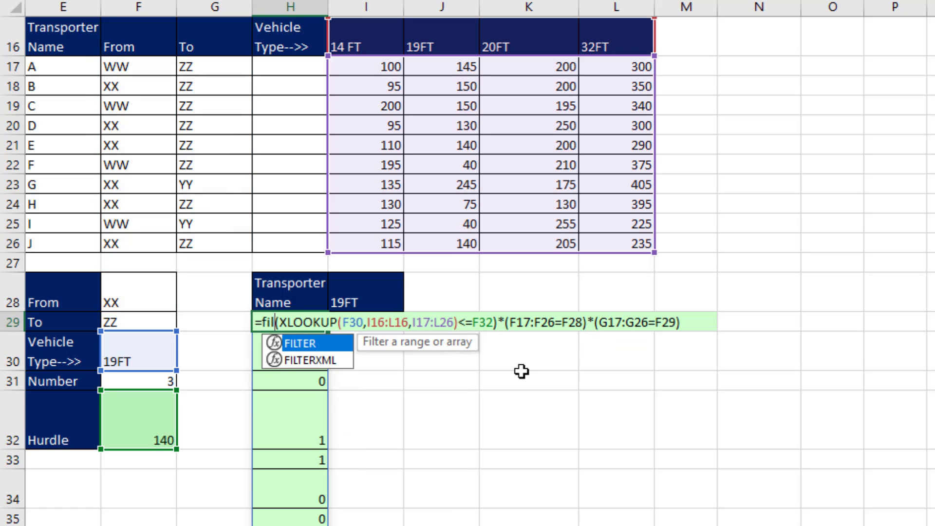
key("Tab")
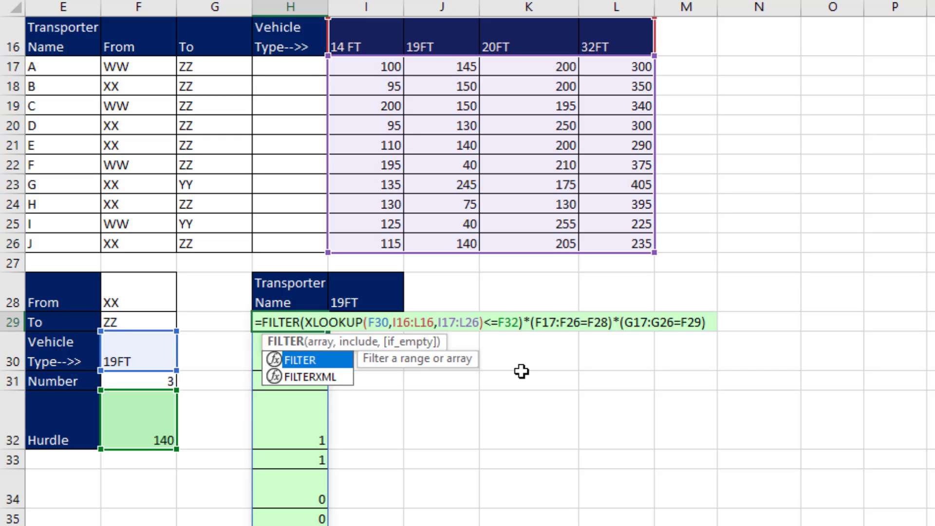
type("(")
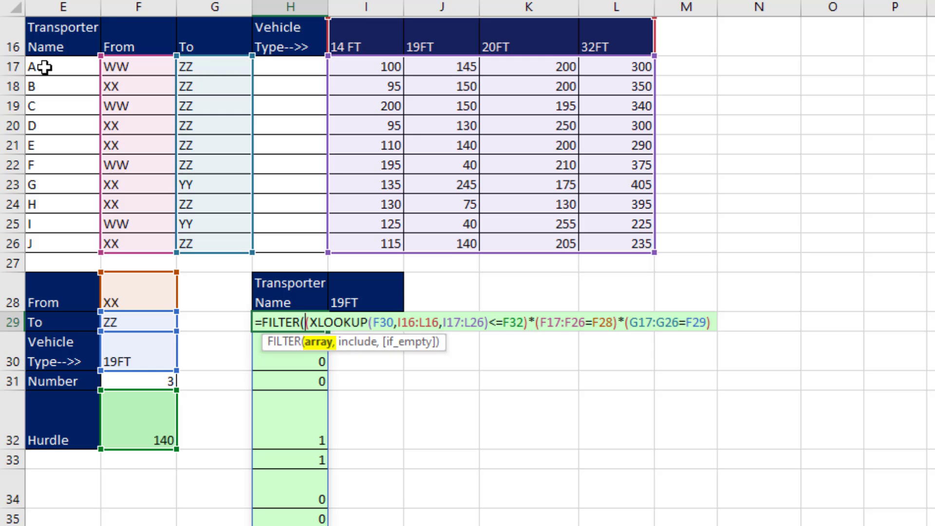
left_click_drag(44, 67, 624, 244)
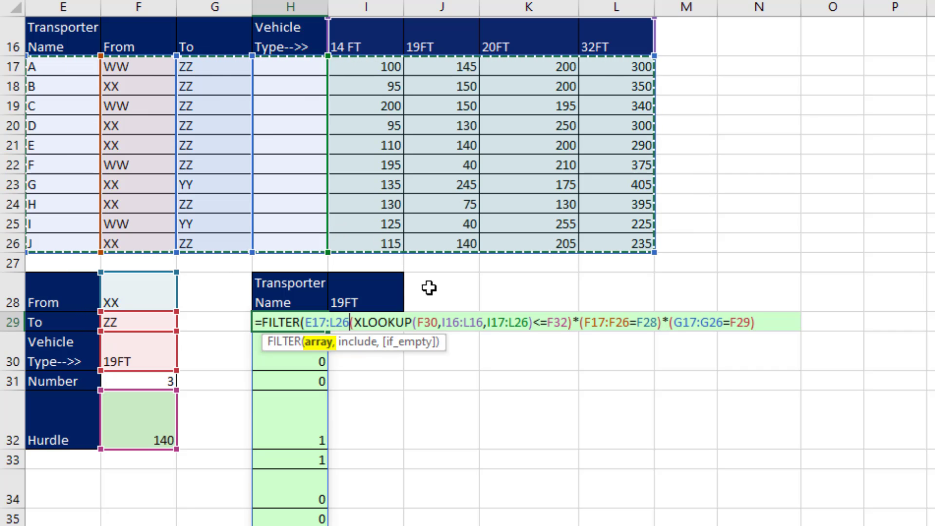
type(",")
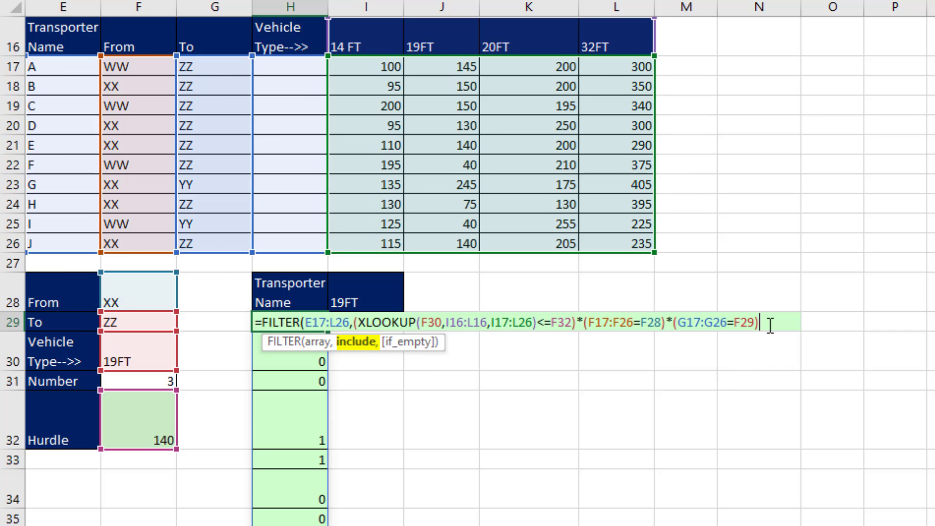
type(")")
key("Return")
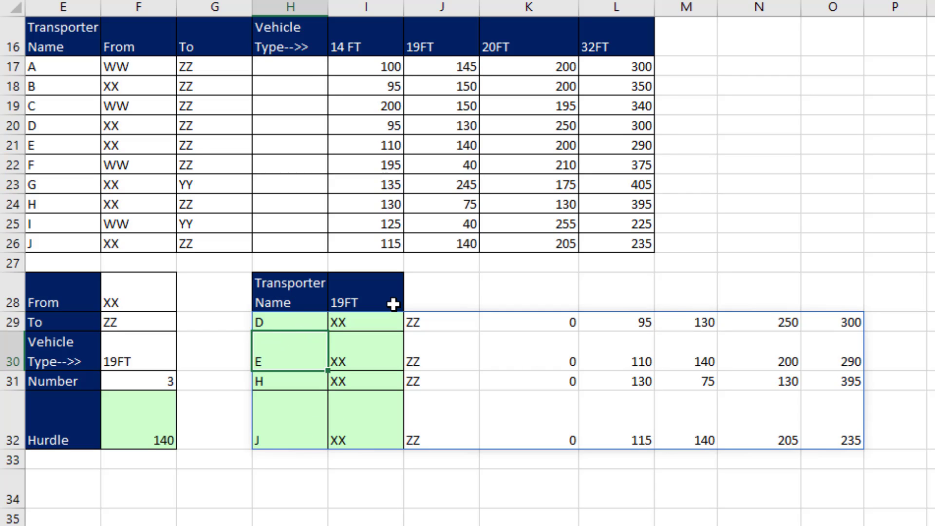
Step: Confirm the I28 header is =F30 showing 19FT, then pick H35 for a helper formula
left_click(376, 298)
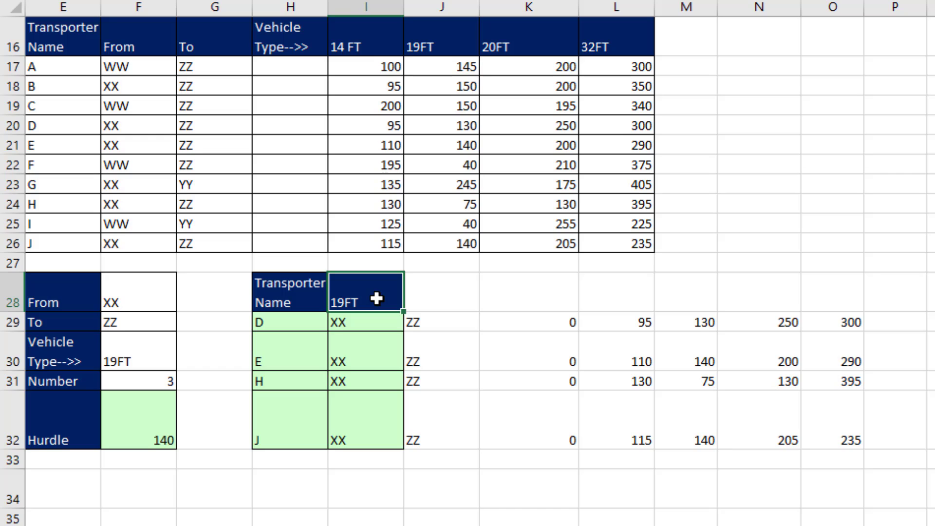
double_click(379, 299)
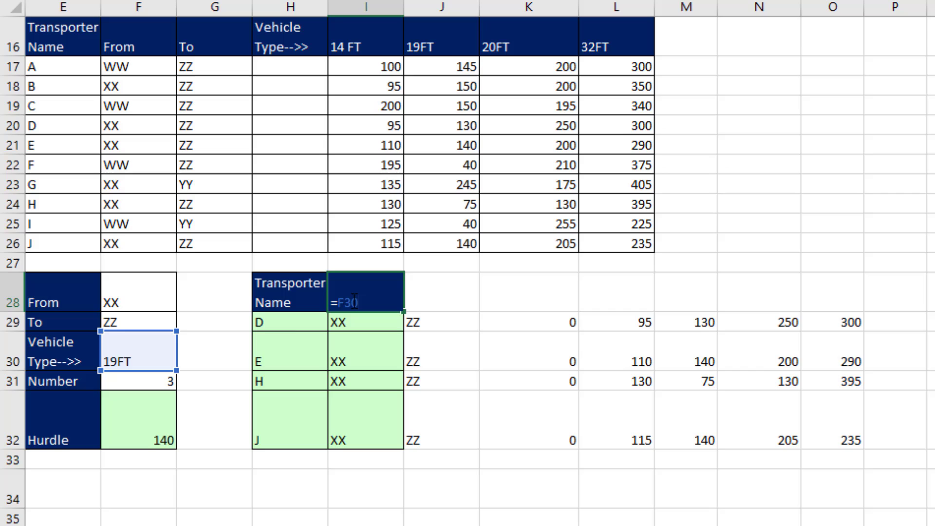
key("Escape")
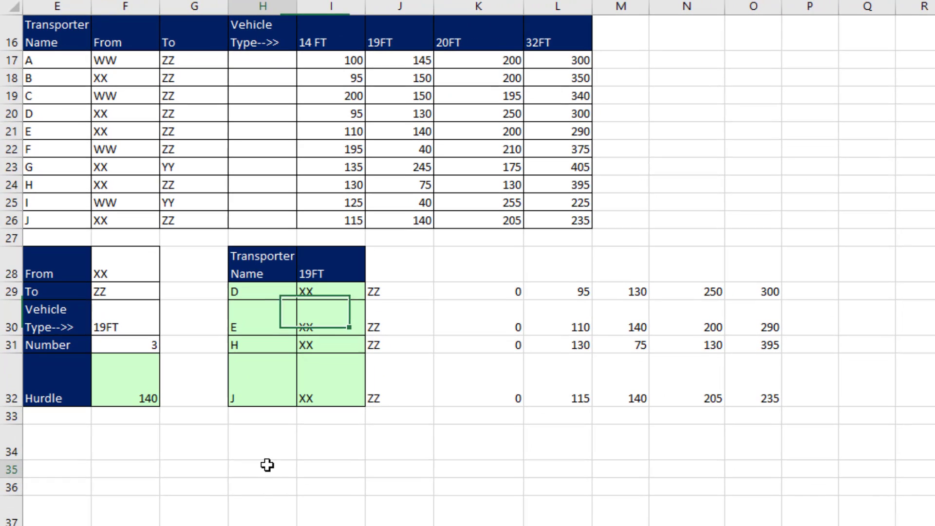
left_click(290, 502)
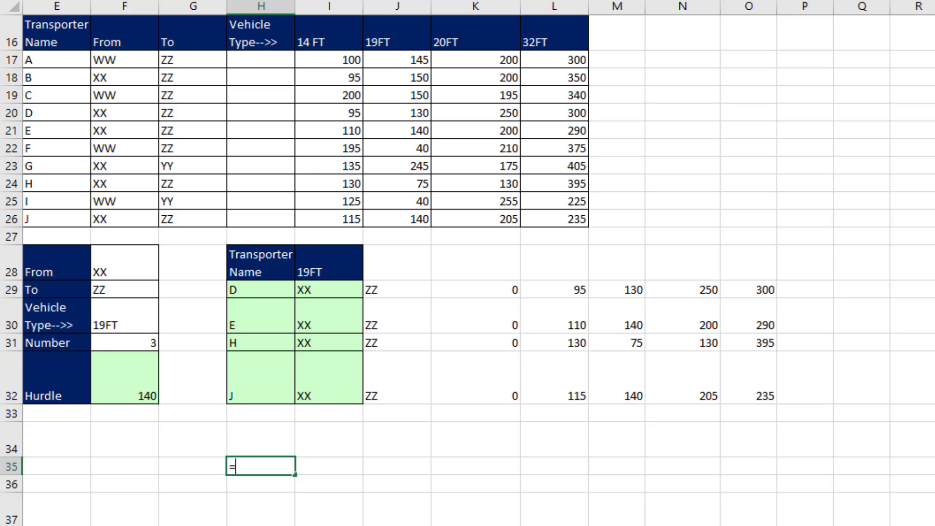
Step: Build XMATCH(E16:L16,H28:I28) in H35 and preview its result with F9
type("xm")
key("Tab")
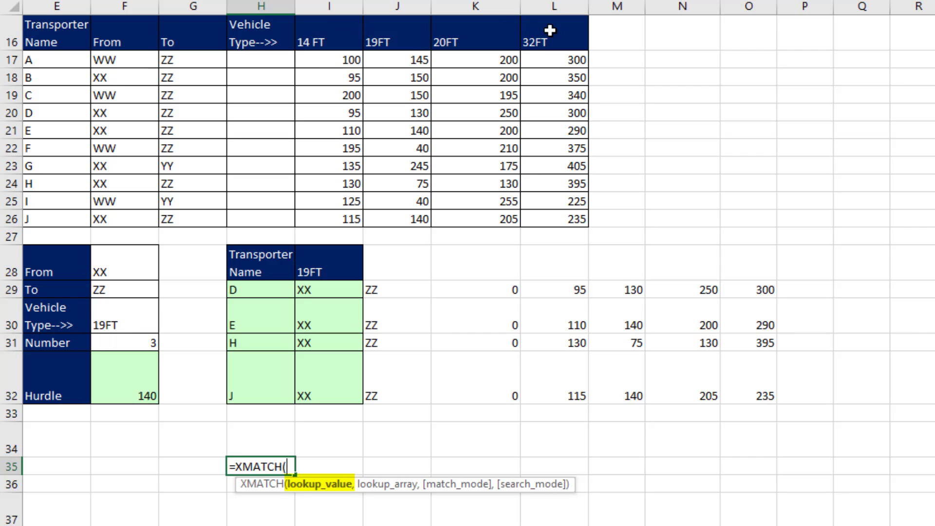
left_click_drag(40, 28, 549, 29)
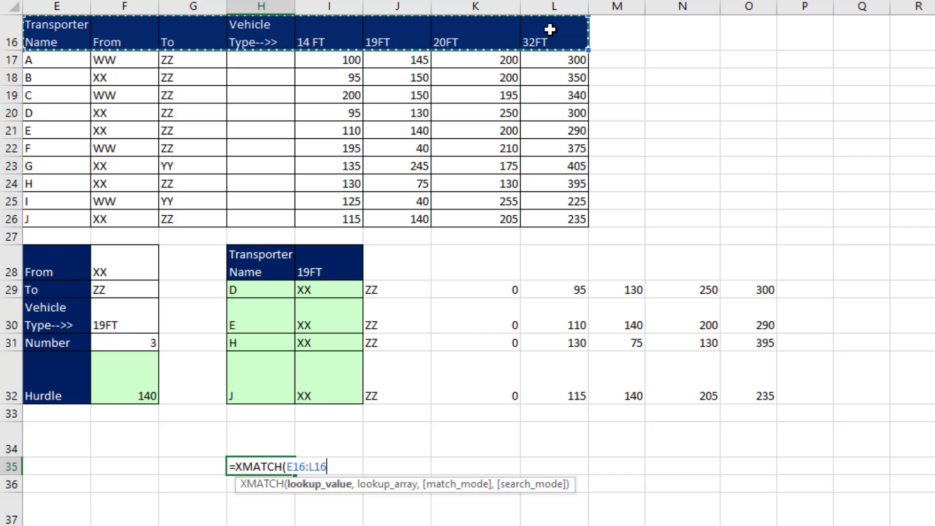
type(",")
left_click_drag(250, 267, 325, 268)
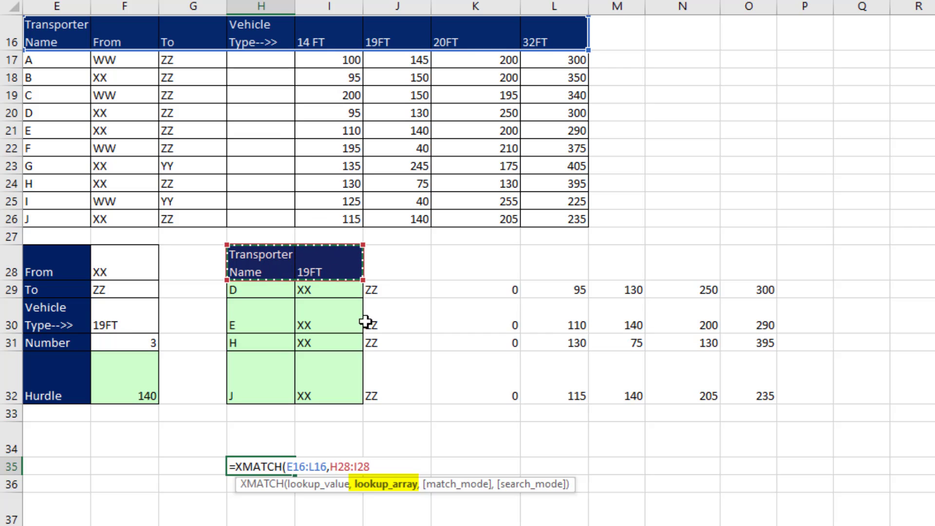
type(")")
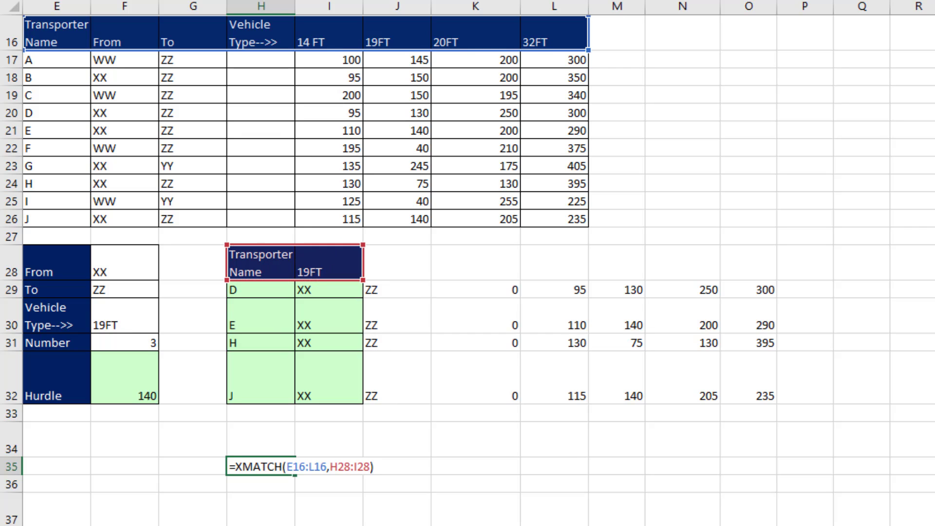
key("F9")
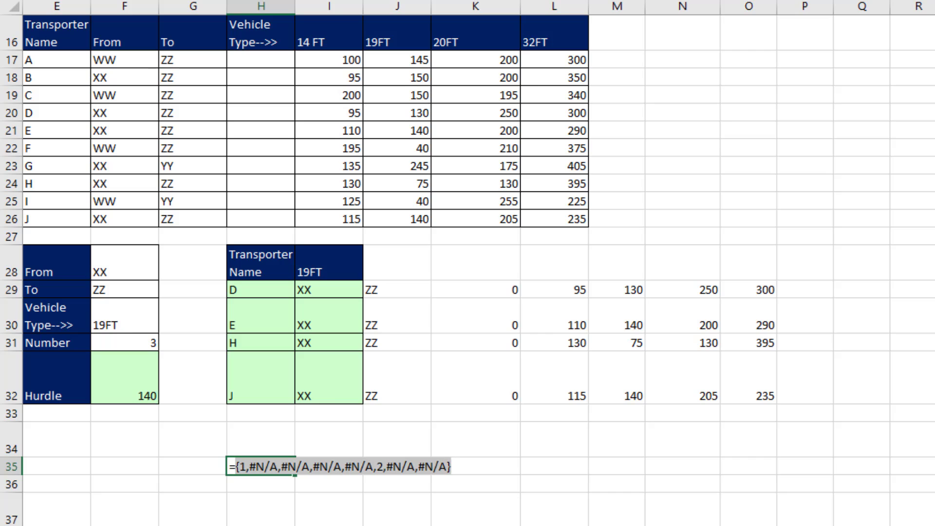
key("ctrl+z")
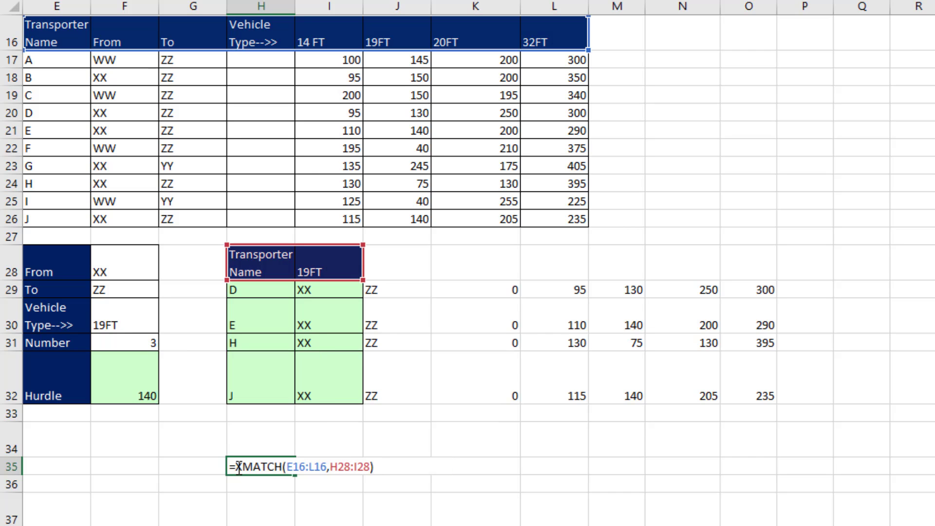
Step: Wrap it in ISNUMBER and commit, spilling TRUE for Transporter Name and 19FT
left_click(235, 468)
type("isnu")
key("Tab")
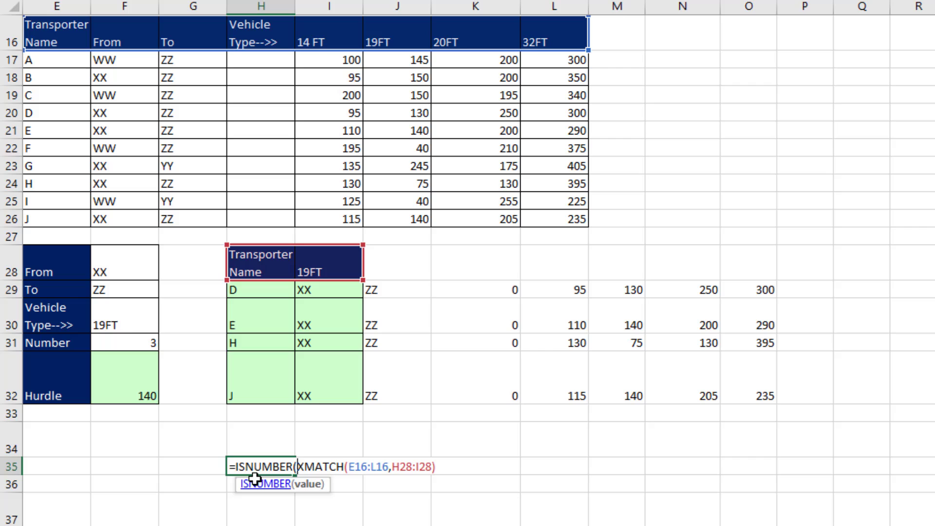
left_click(444, 467)
type(")")
key("Return")
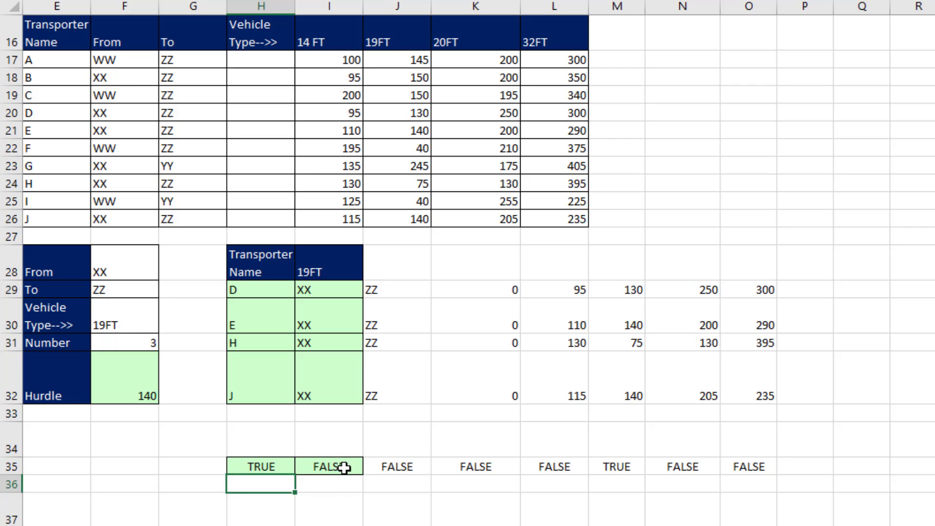
Step: Copy the ISNUMBER/XMATCH expression from H35's formula without changing it
left_click(268, 463)
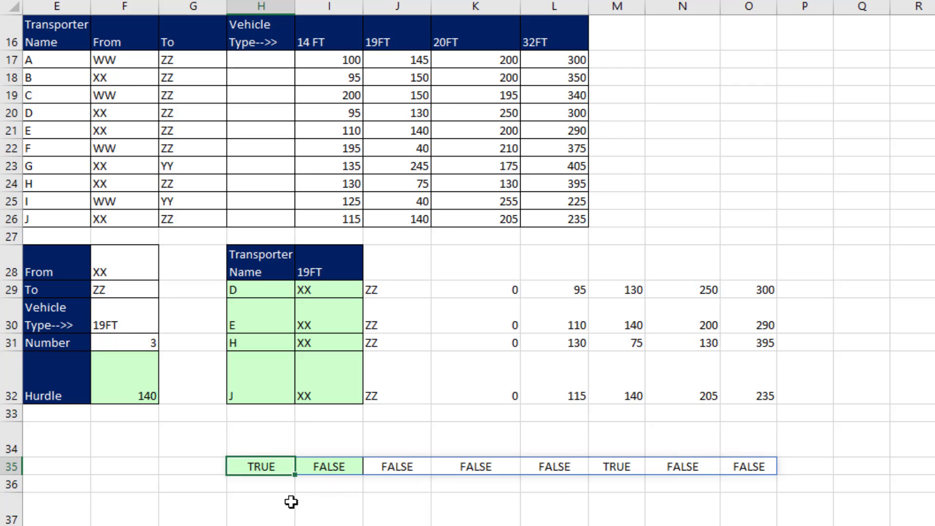
double_click(258, 461)
left_click_drag(236, 467, 444, 466)
key("ctrl+c")
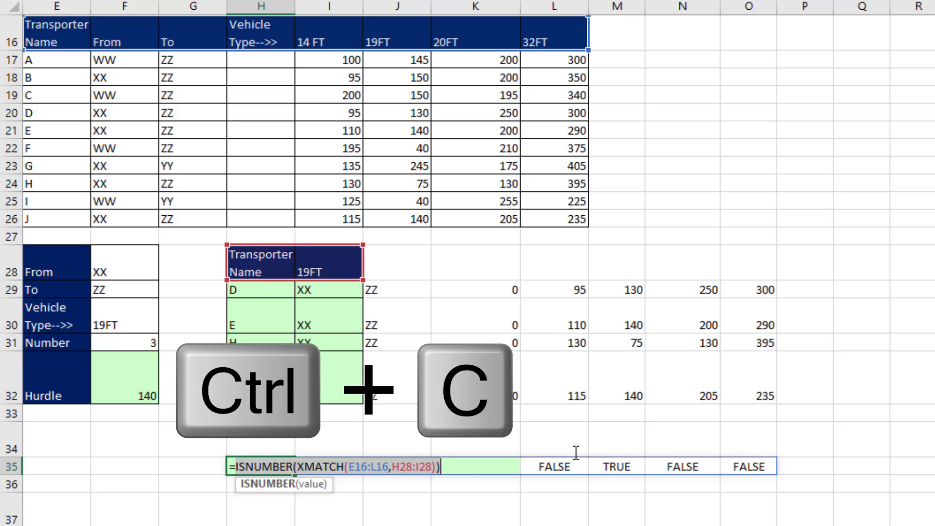
key("Return")
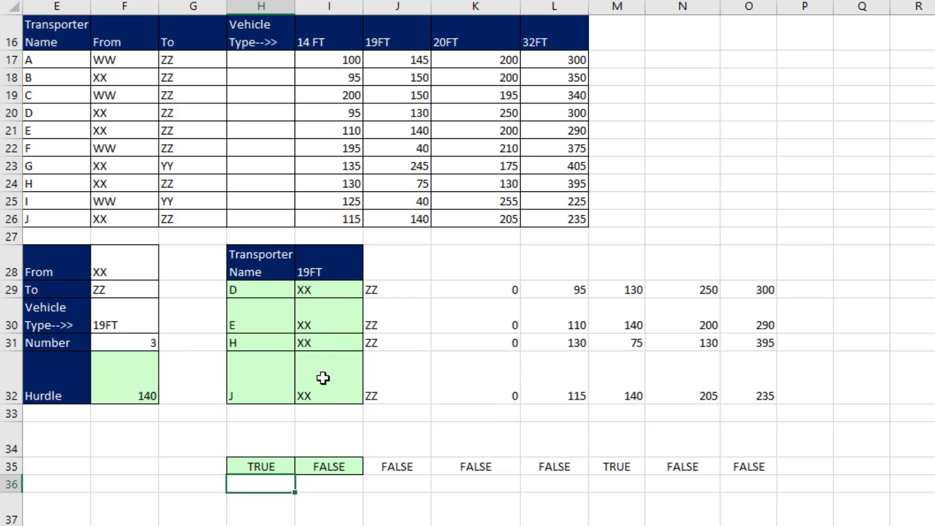
Step: Wrap the H29 formula in an outer FILTER with ISNUMBER(XMATCH(E16:L16,H28:I28)) to keep only the name and 19FT columns
left_click(279, 290)
key("F2")
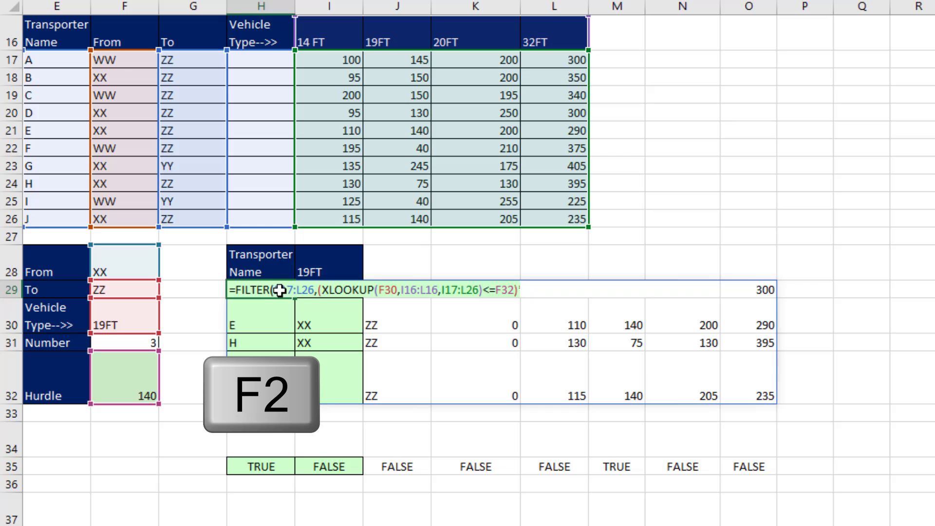
key("Home")
key("Right")
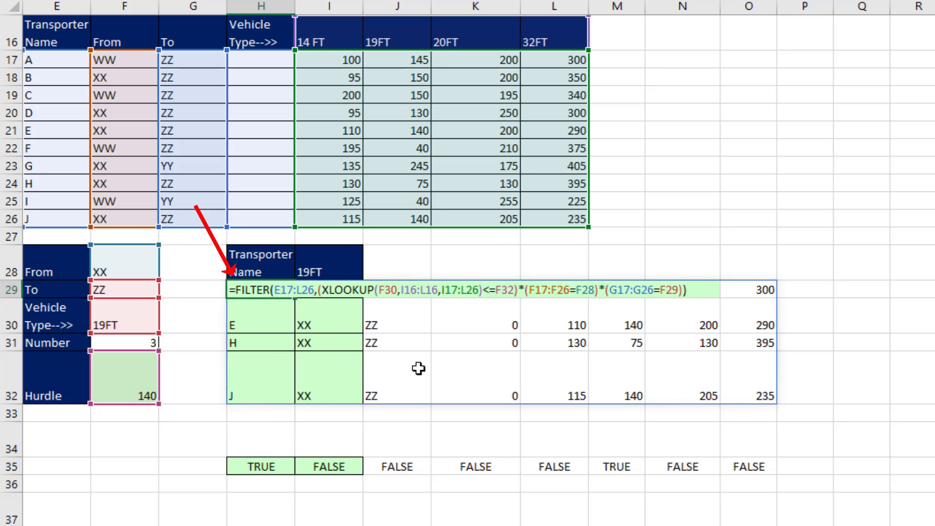
type("FILTER(")
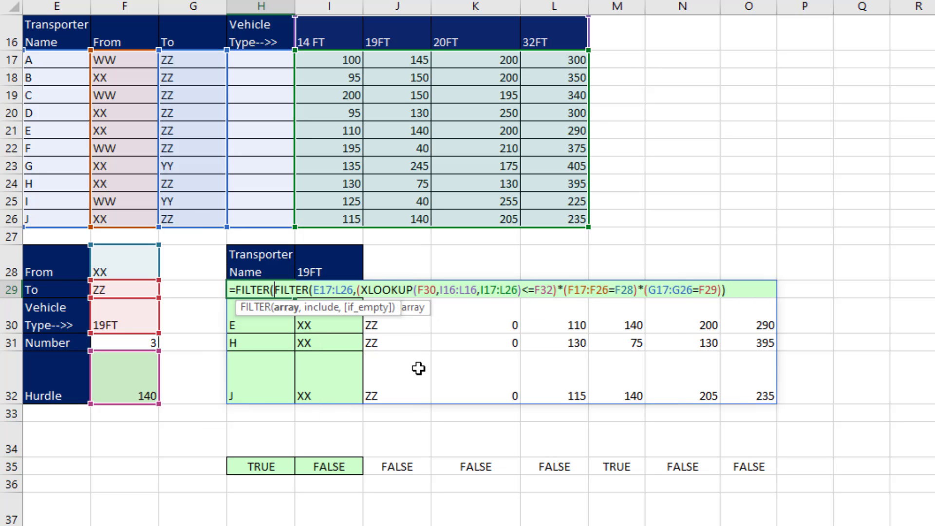
left_click(286, 307)
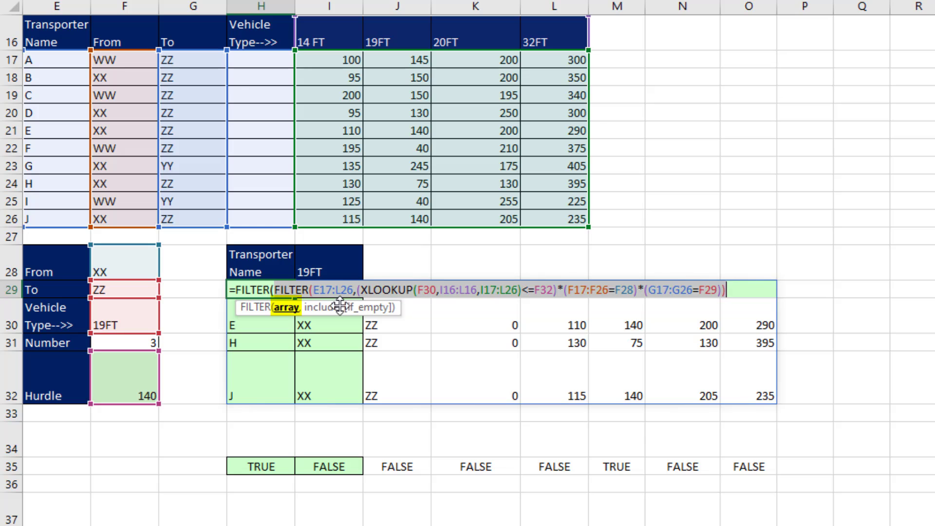
left_click(731, 289)
type(",")
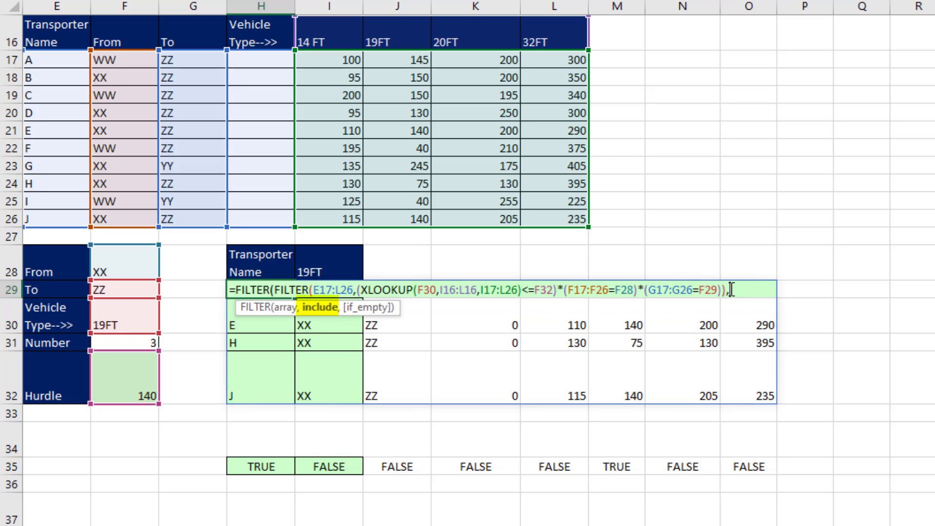
key("ctrl+v")
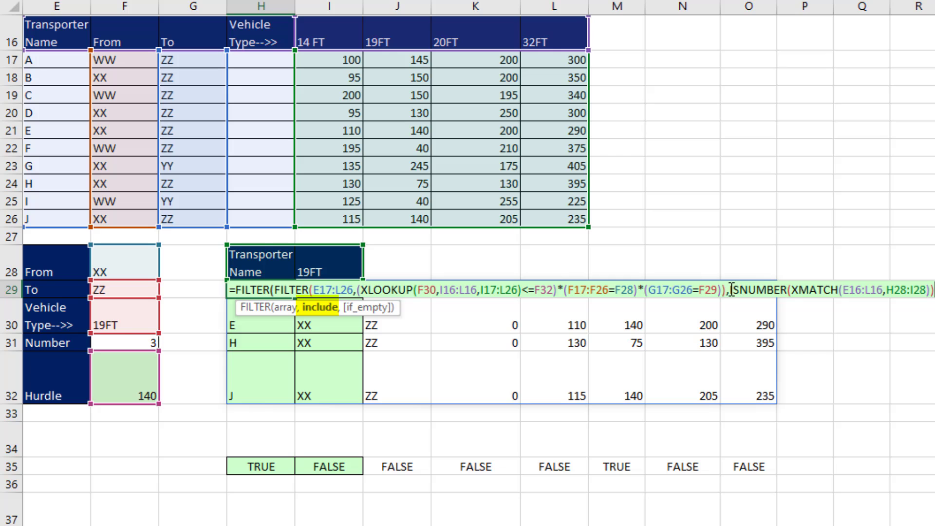
key("Return")
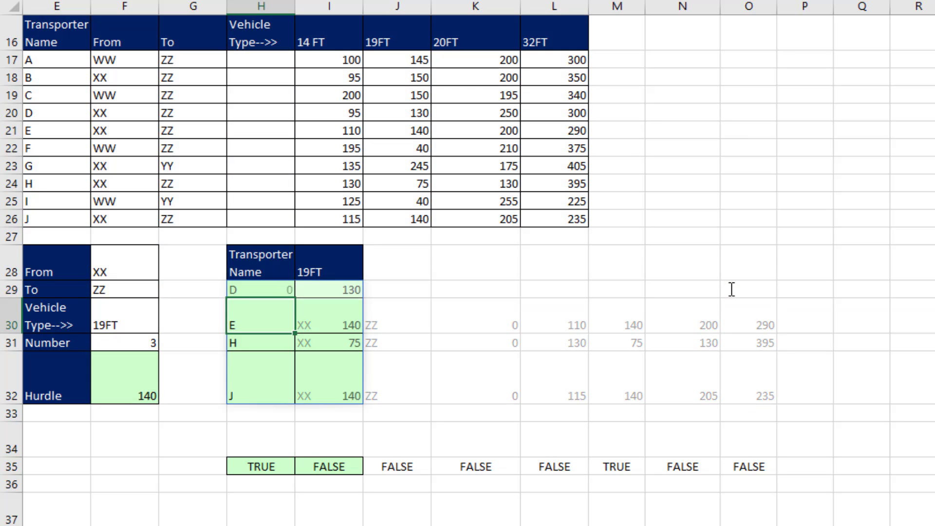
Step: Pick WW as From in F28, 14 FT as Vehicle Type in F30, and YY as To in F29
left_click(129, 276)
left_click(166, 271)
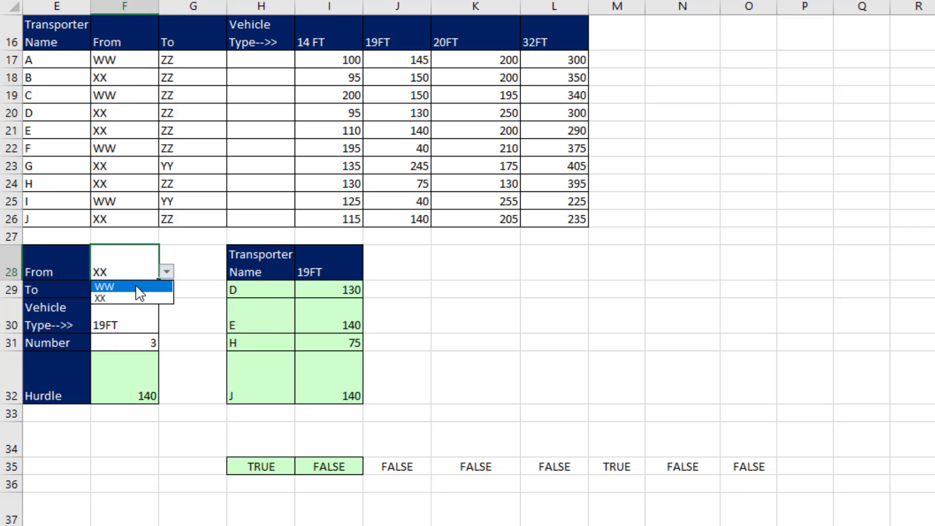
left_click(135, 285)
left_click(151, 322)
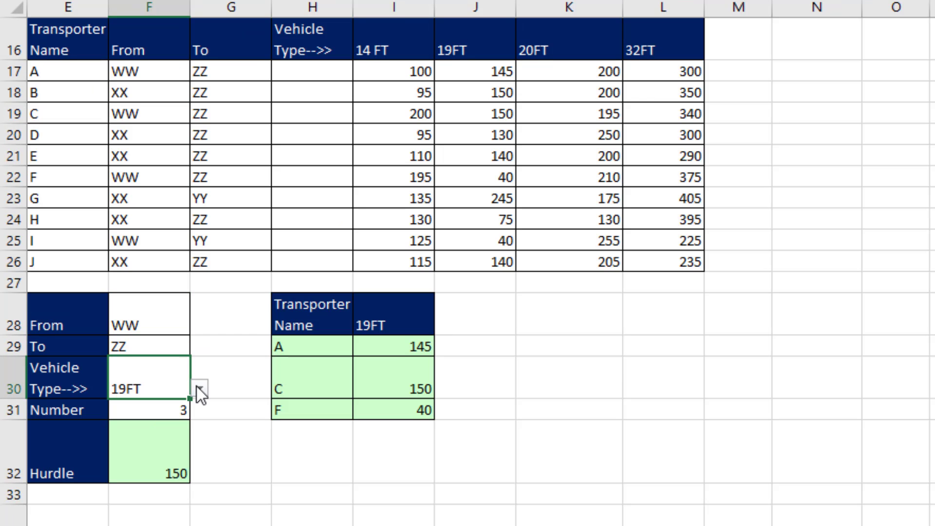
left_click(198, 388)
left_click(145, 408)
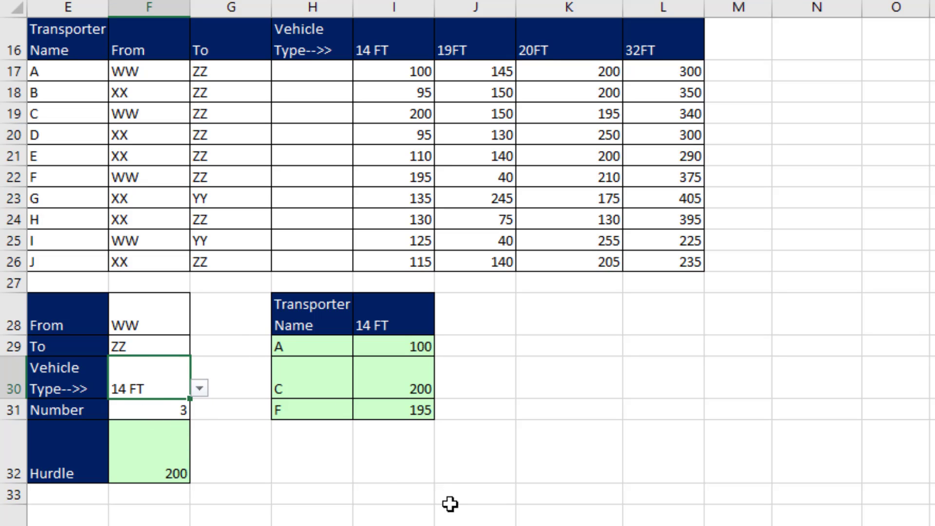
left_click(188, 348)
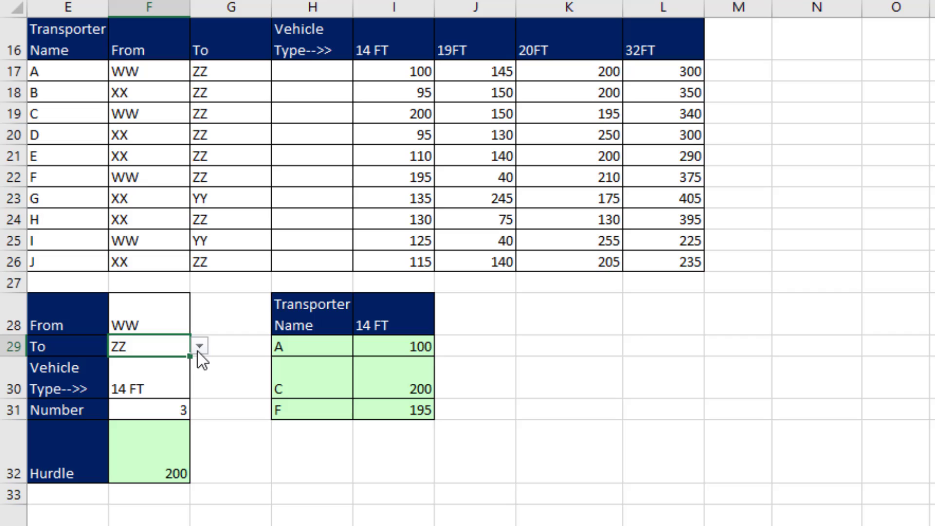
left_click(199, 346)
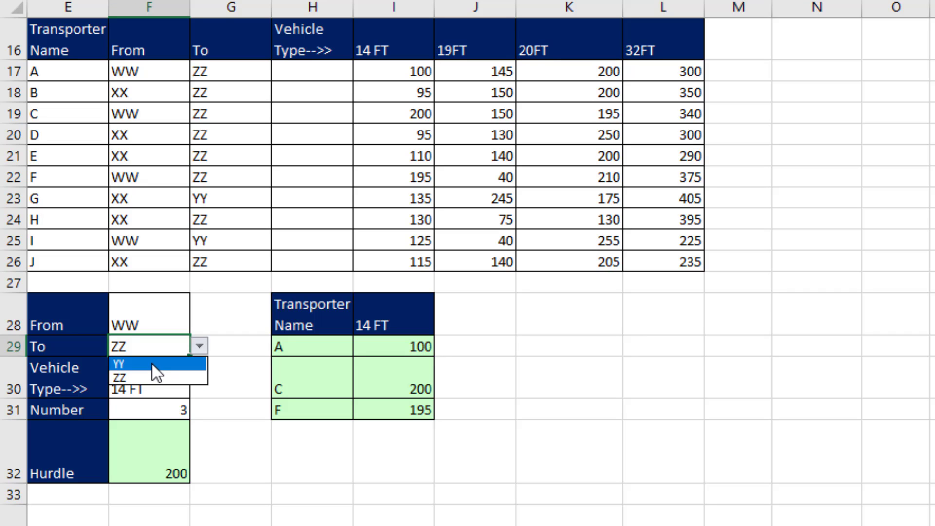
left_click(152, 363)
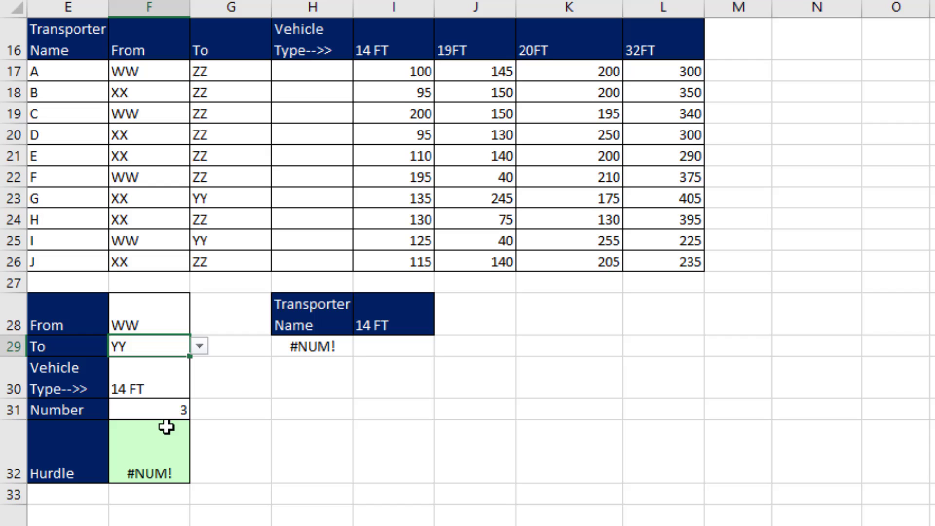
Step: Commit the F32 Hurdle formula that caps SMALL's k with IF(COUNTIFS(...)<F31, COUNTIFS(...), F31)
double_click(161, 457)
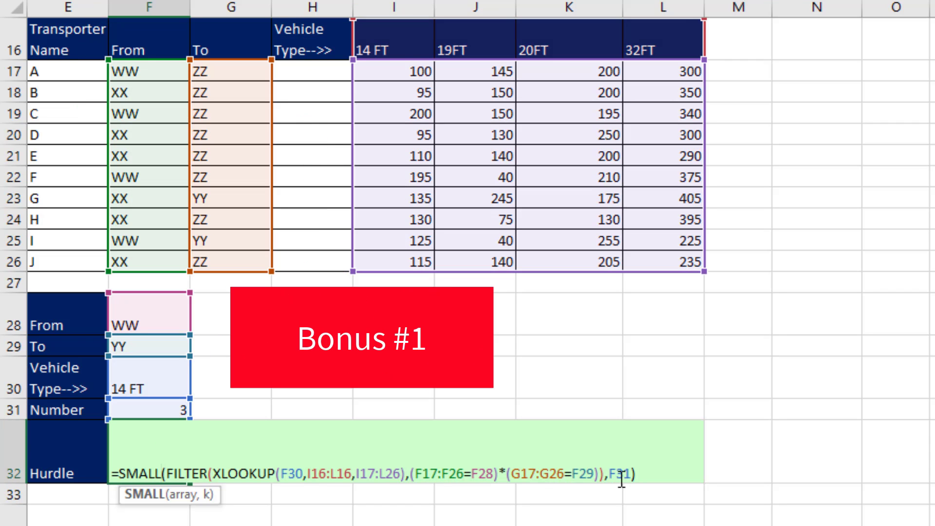
left_click(208, 495)
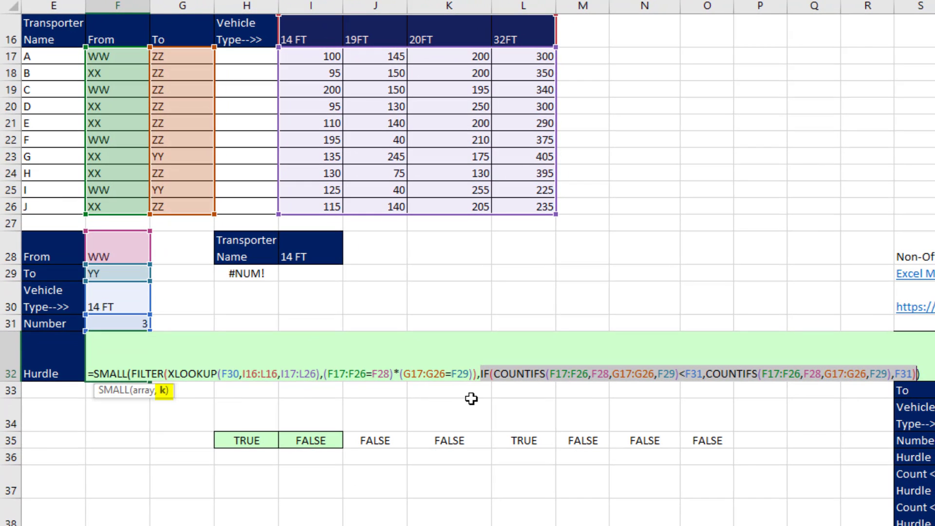
left_click(503, 379)
left_click(520, 390)
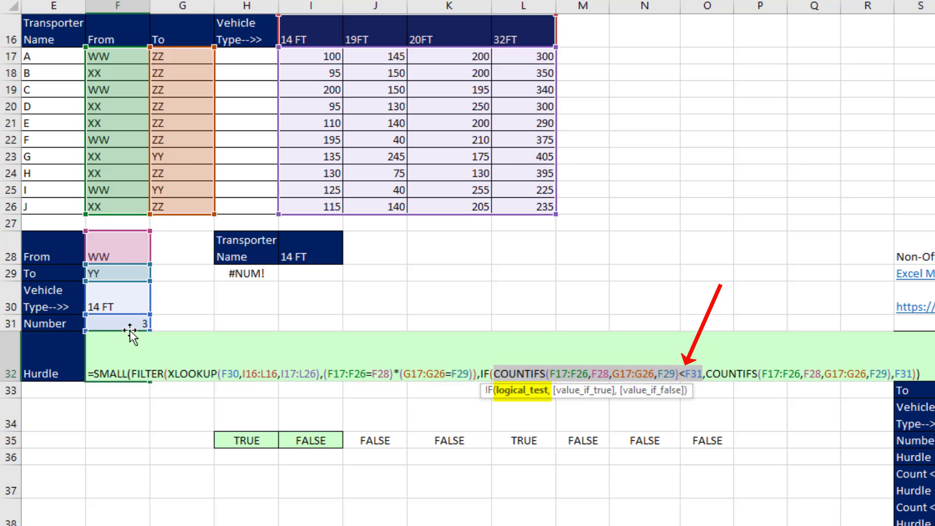
left_click(598, 392)
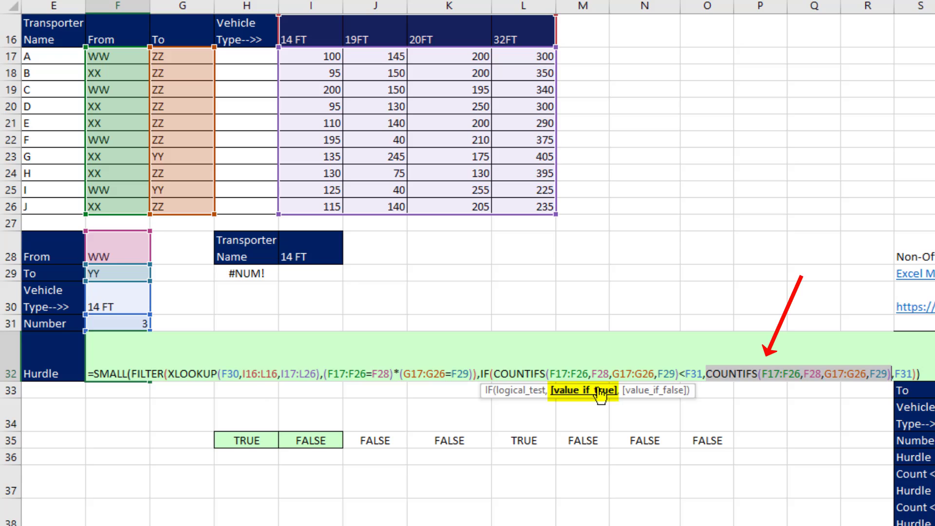
left_click(678, 394)
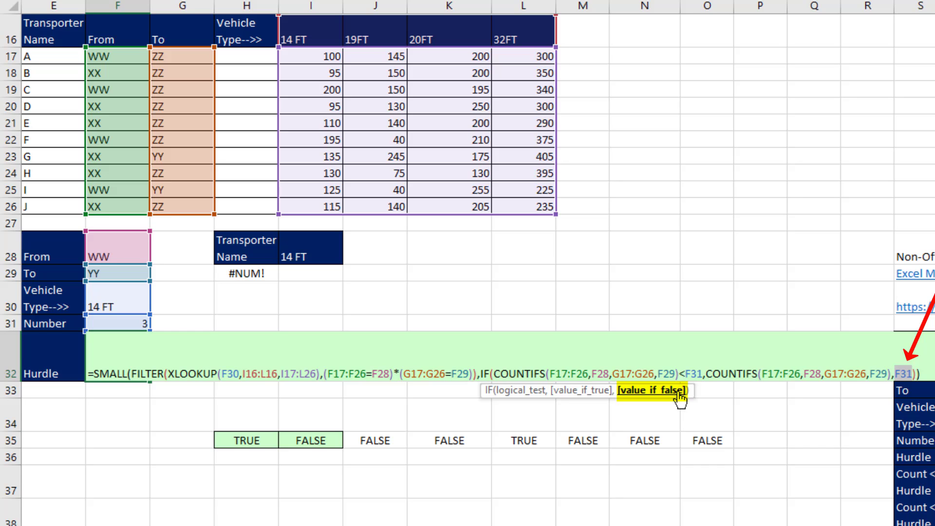
key("Return")
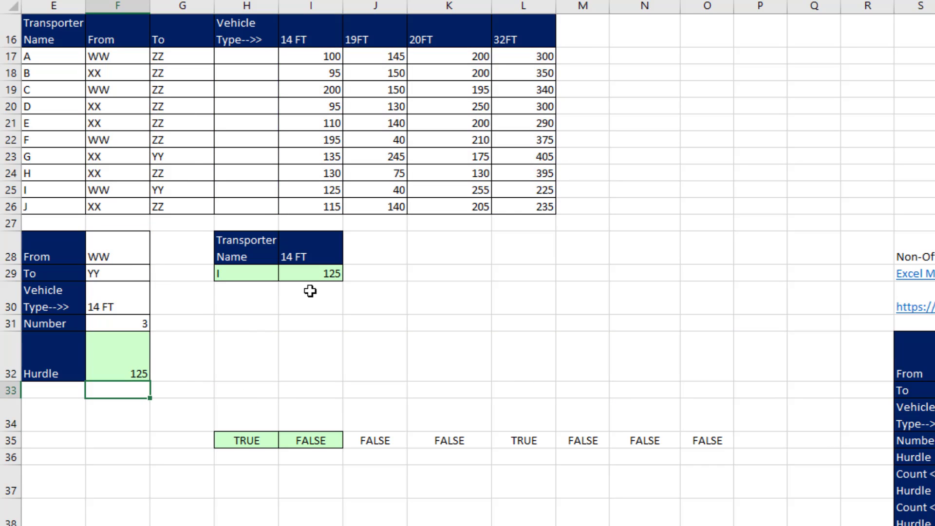
Step: Change the To destination in F29 to ZZ, listing A 100, C 200, F 195
left_click(129, 269)
left_click(157, 273)
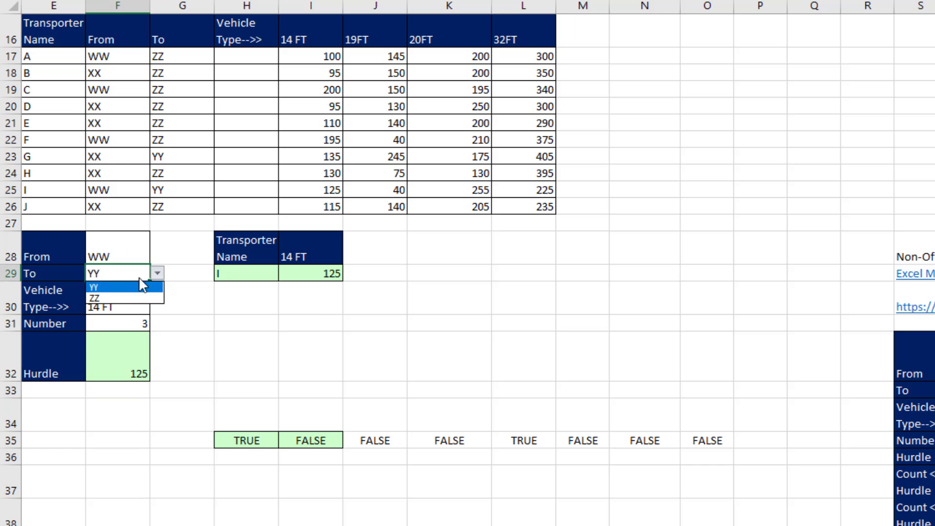
left_click(122, 298)
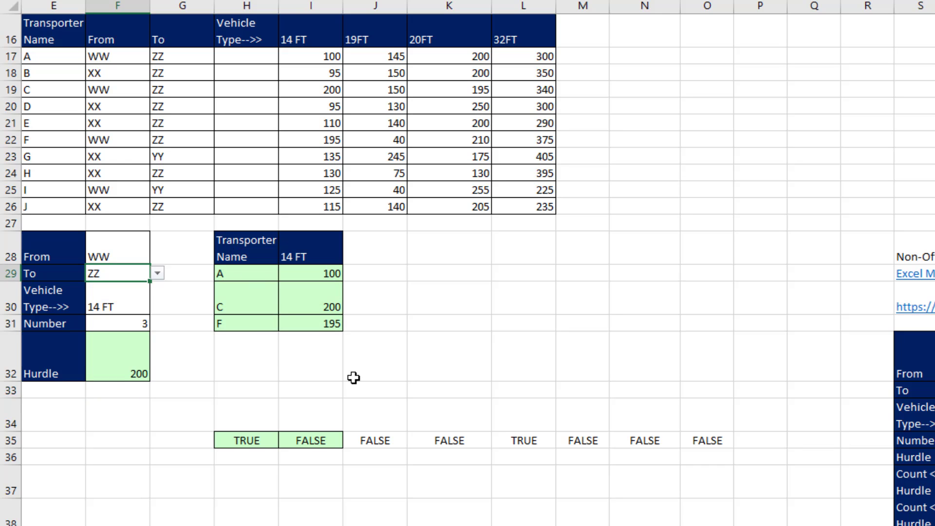
Step: Replace the repeated COUNTIFS in F32 with LET(count, COUNTIFS(...), IF(count<F31, count, F31))
double_click(133, 362)
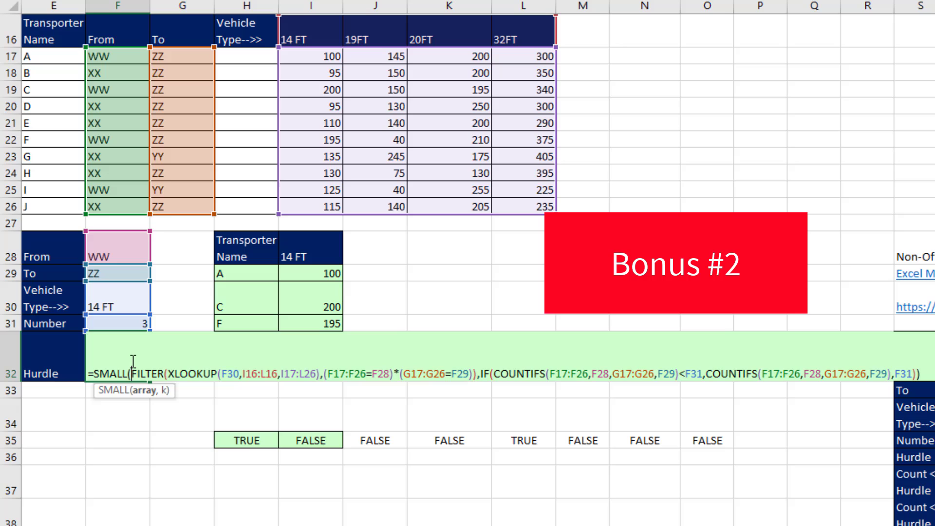
left_click(483, 373)
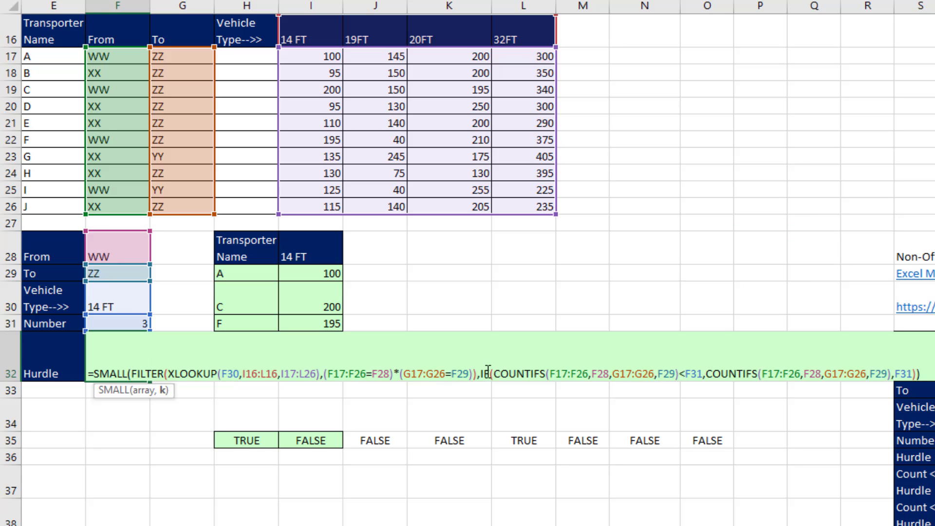
left_click(164, 390)
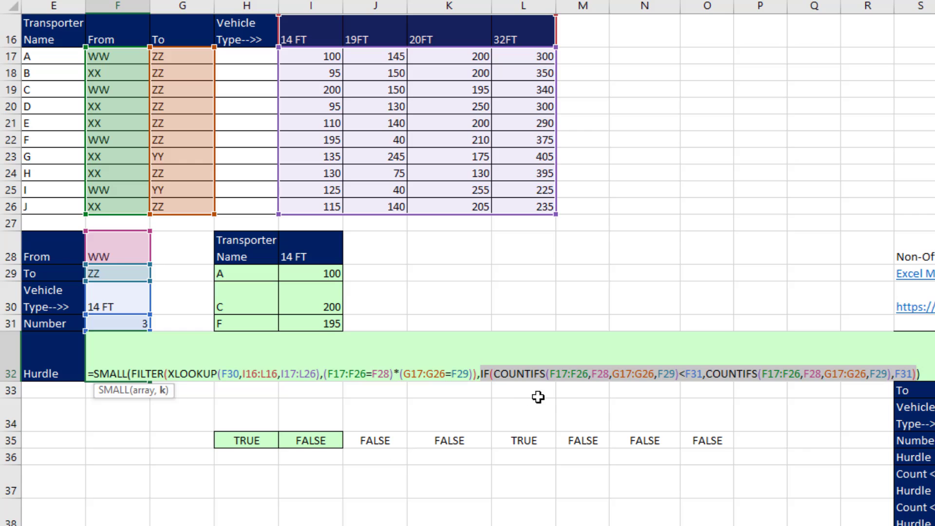
left_click(525, 374)
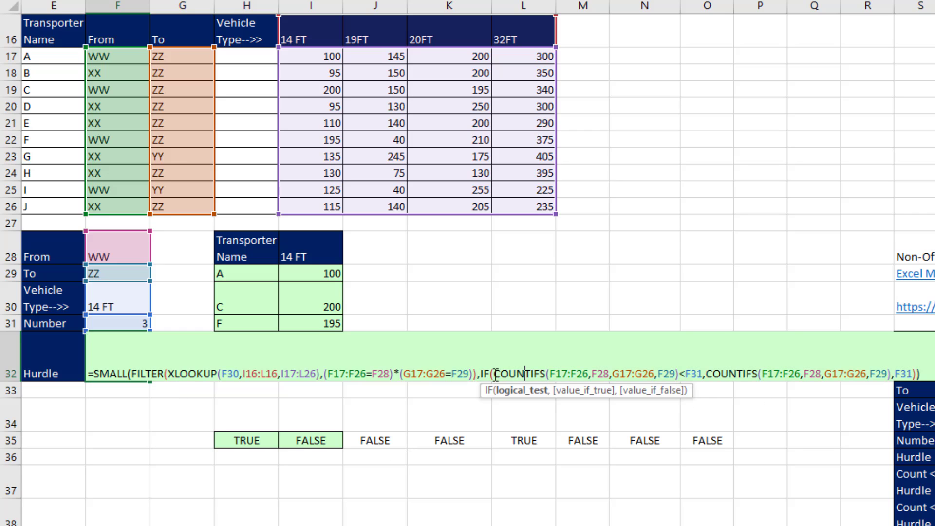
left_click_drag(495, 374, 679, 374)
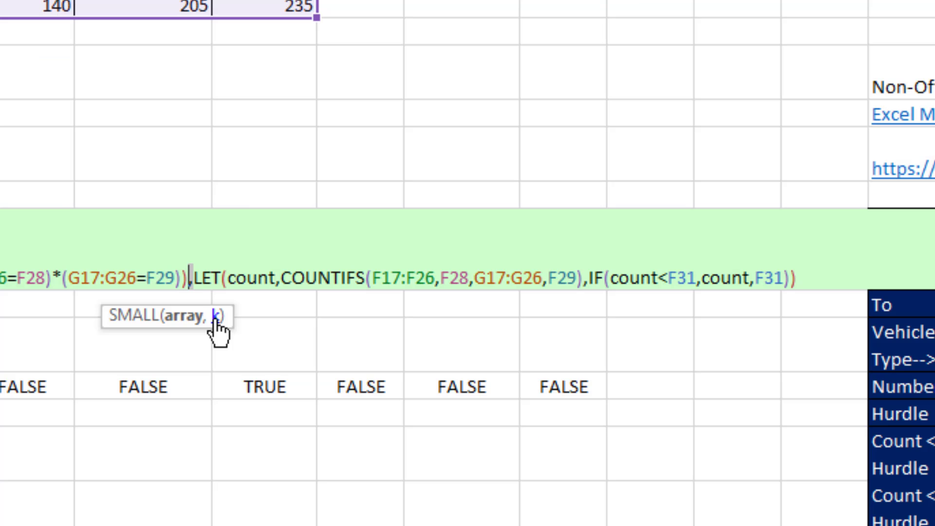
left_click(214, 316)
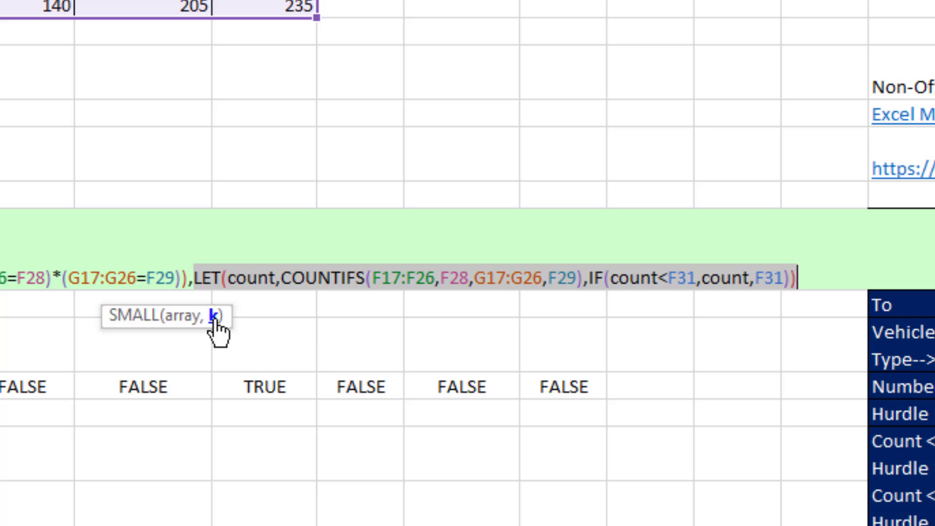
left_click(250, 277)
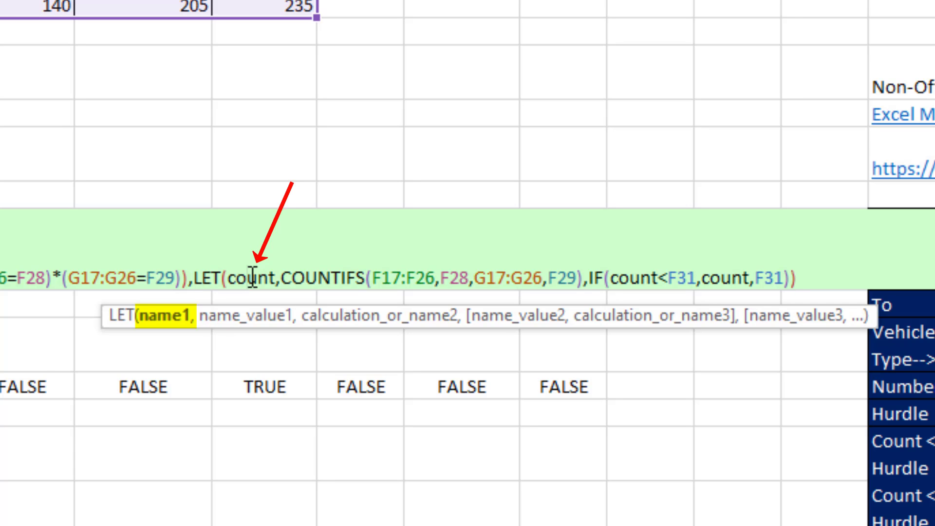
left_click(235, 317)
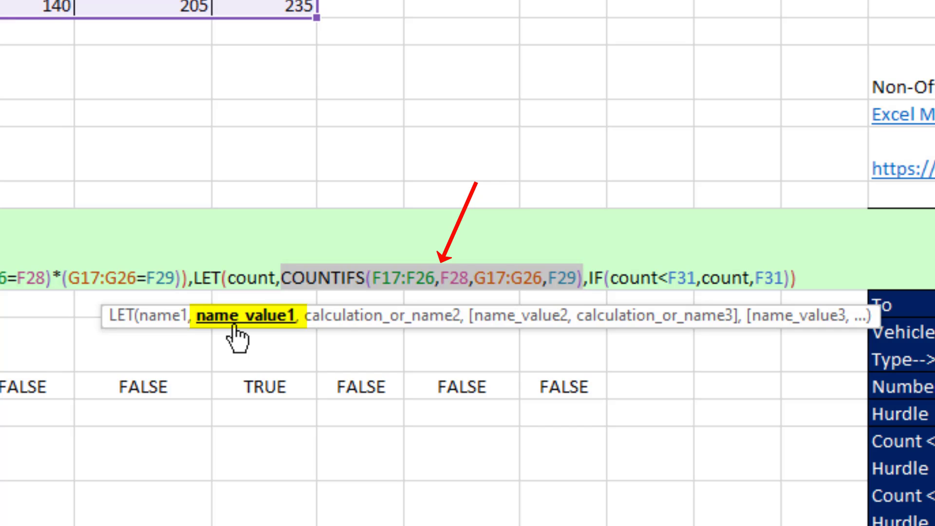
left_click(341, 317)
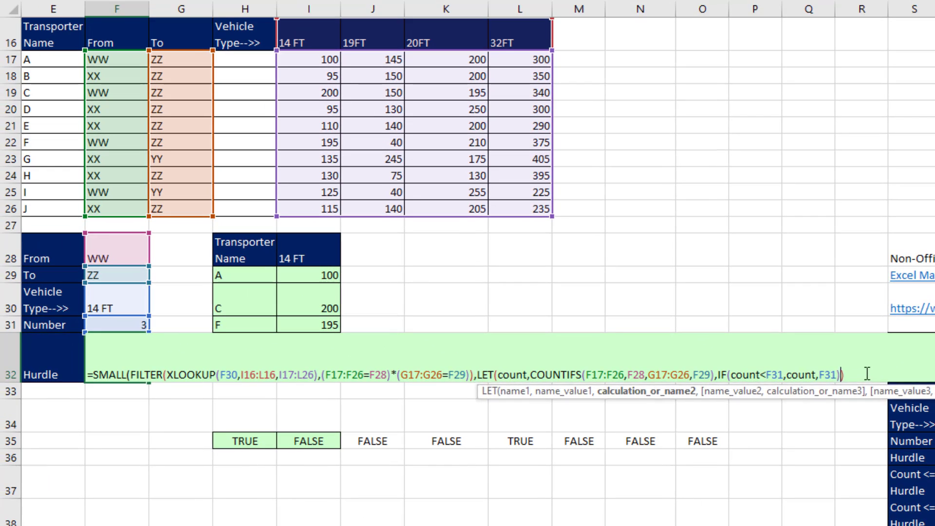
key("Right")
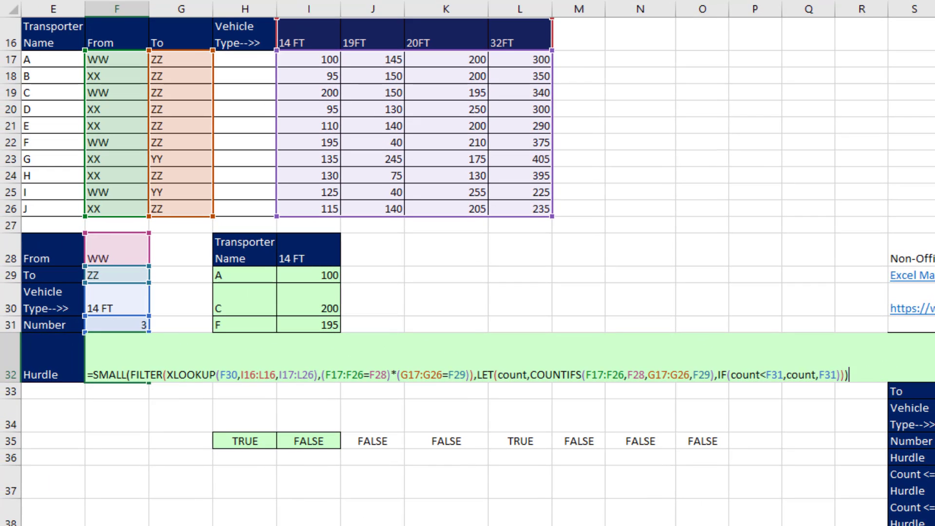
key("Return")
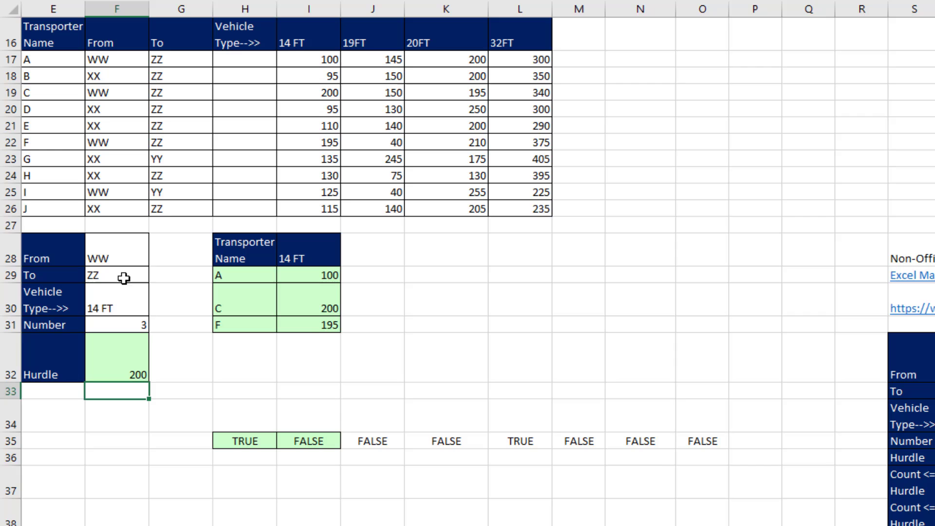
Step: Test the new formula by switching the To destination in F29, choosing YY
left_click(125, 276)
left_click(156, 275)
left_click(110, 289)
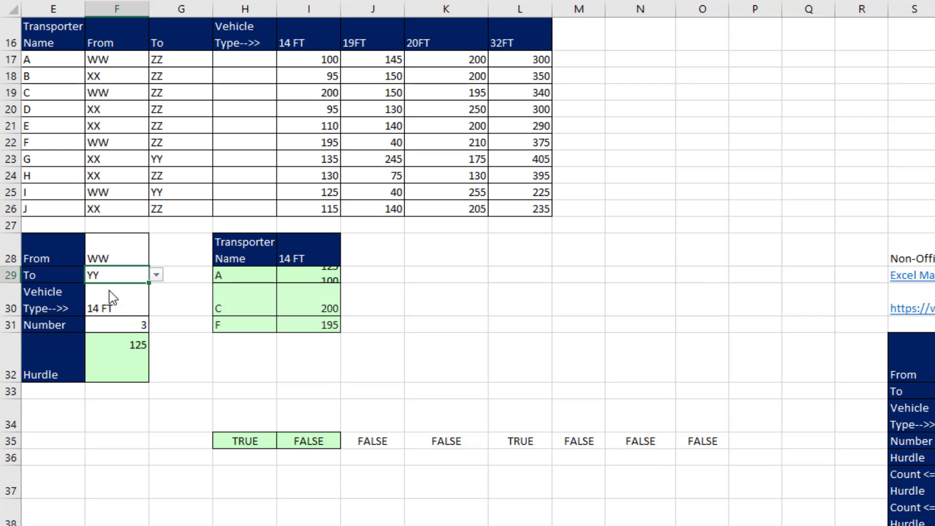
left_click(156, 275)
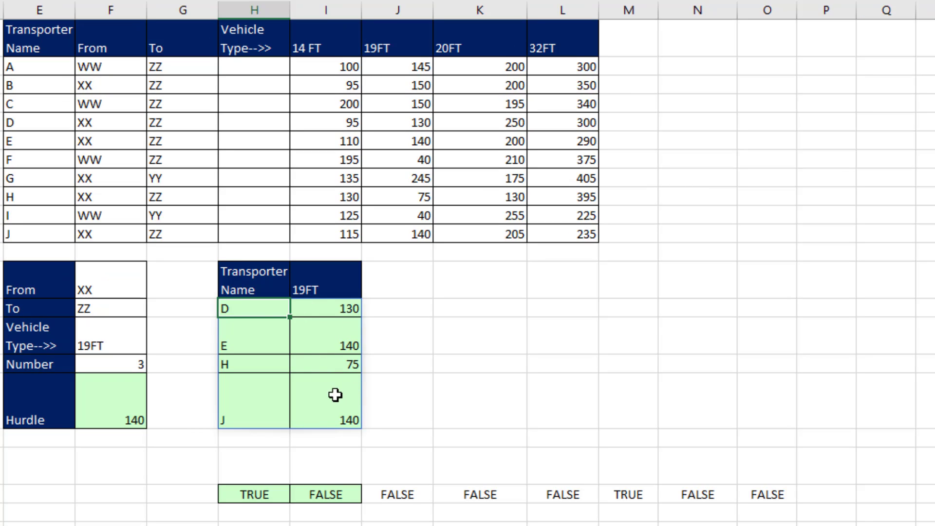
Step: Wrap the H30 formula as SORT(...,2), ordering H 75, D 130, E 140, J 140
double_click(251, 305)
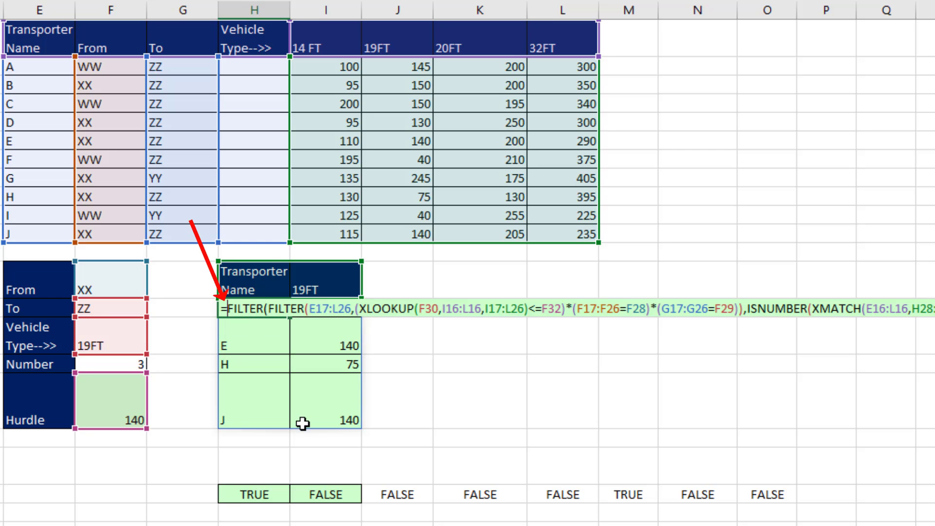
type("SORT(")
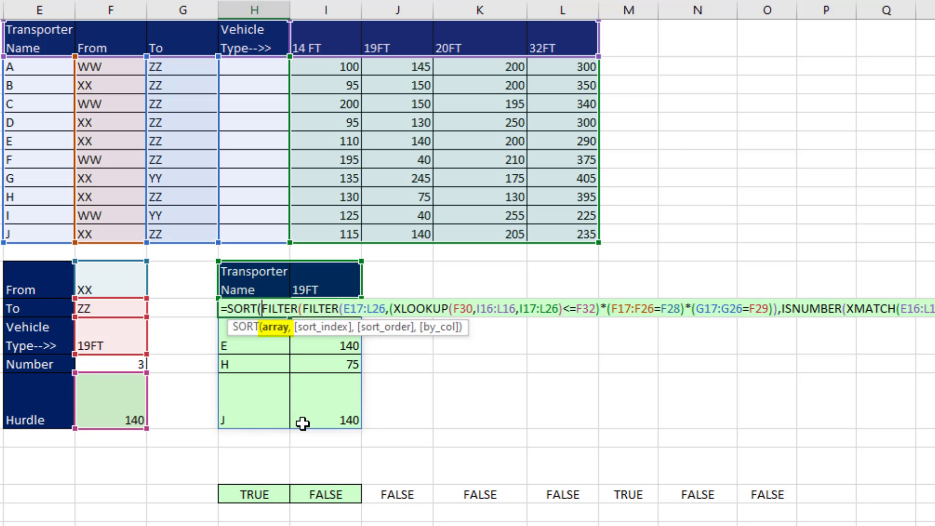
key("End")
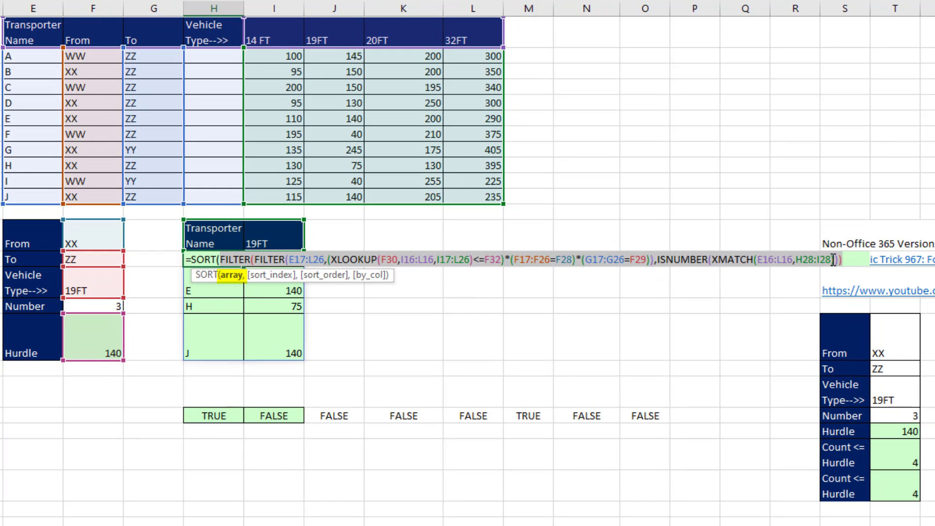
type(",")
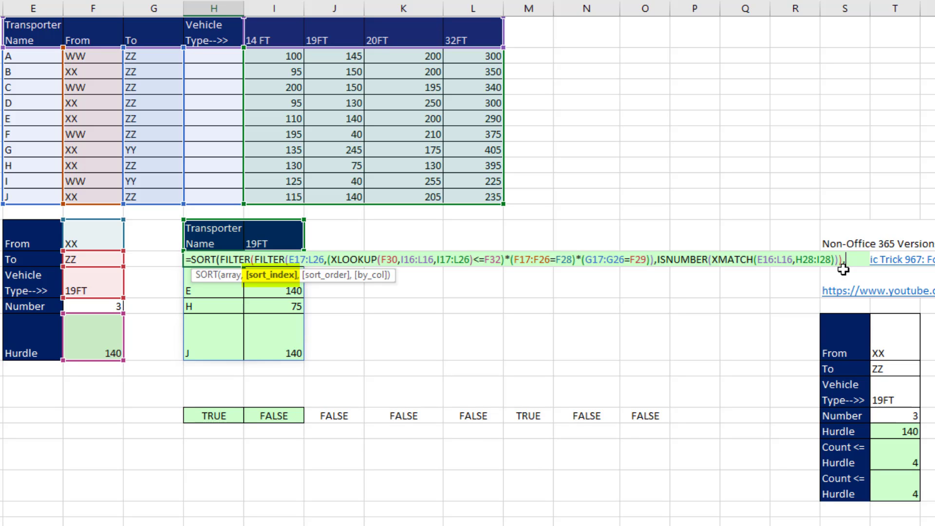
type("2")
key("Return")
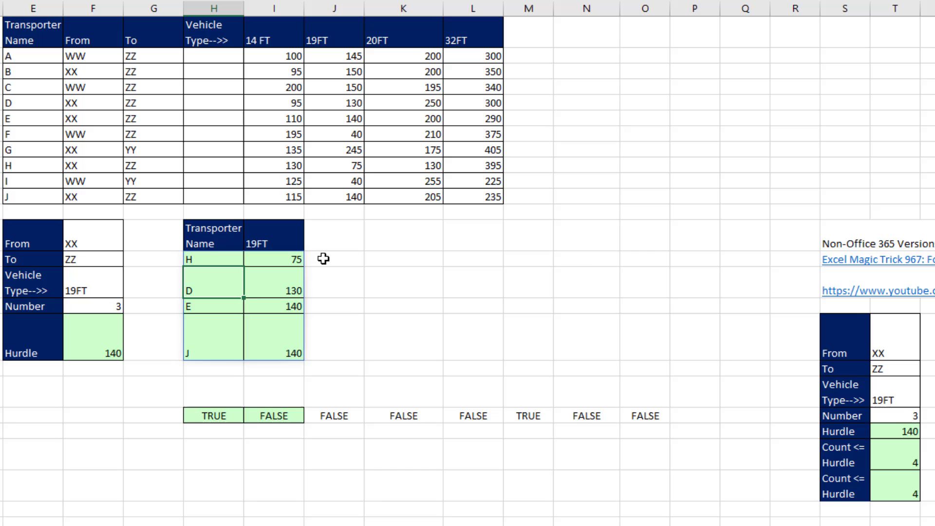
left_click(100, 256)
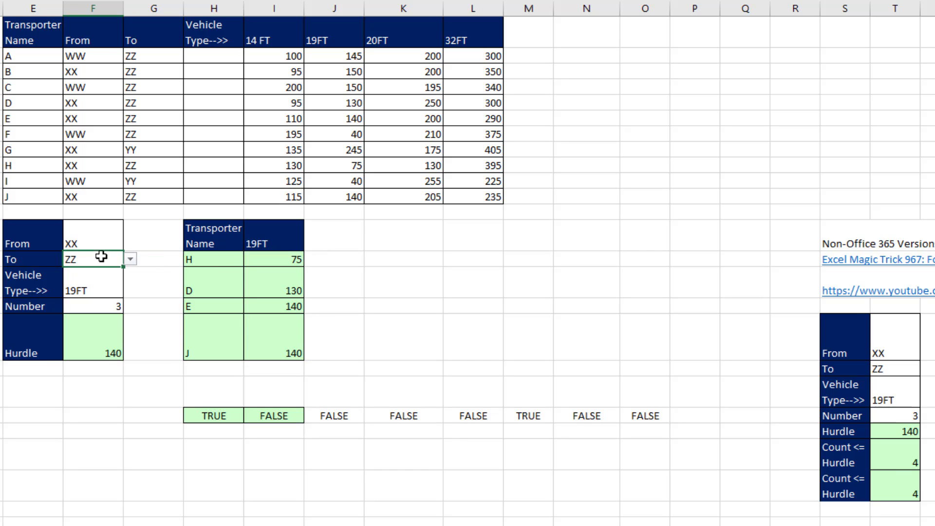
left_click(129, 259)
left_click(78, 274)
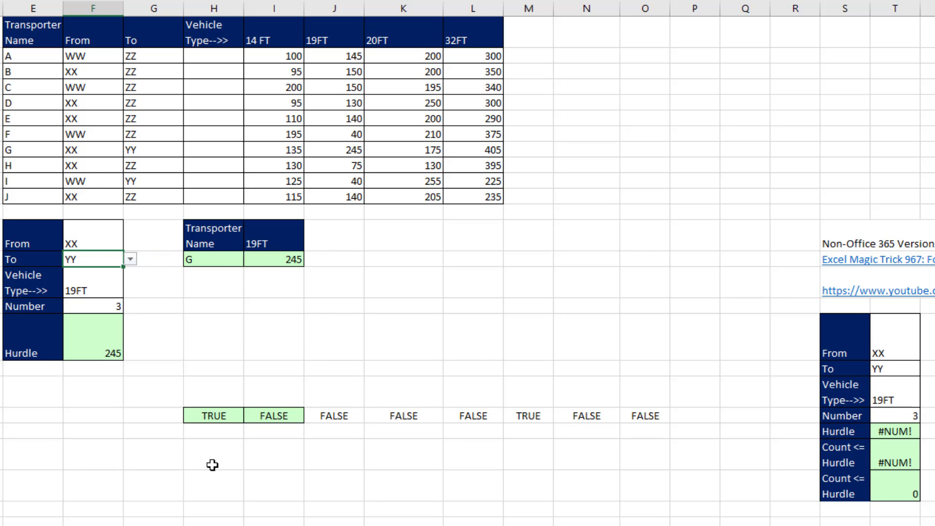